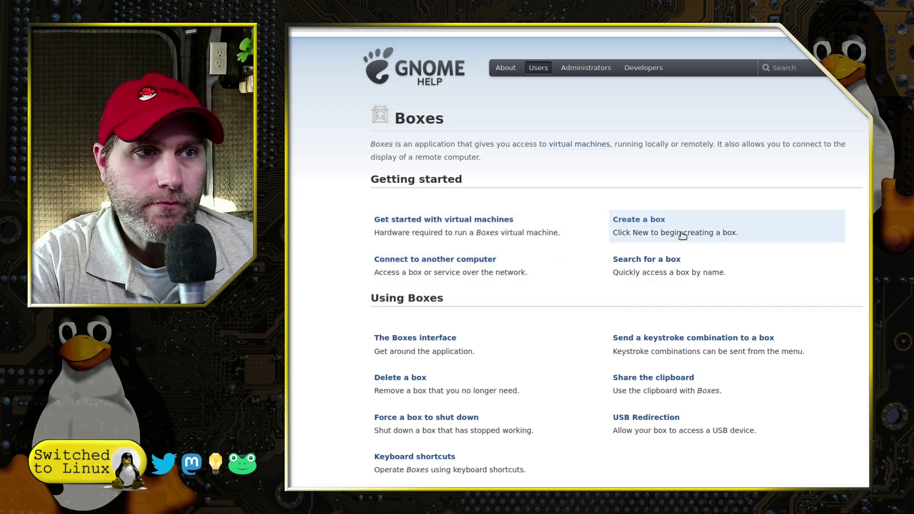
scroll(683, 238, "down", 3)
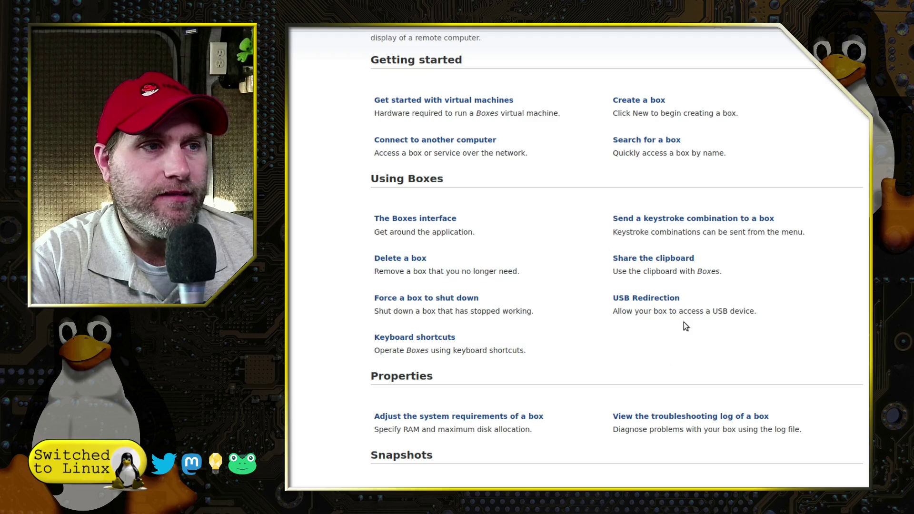
scroll(683, 322, "down", 3)
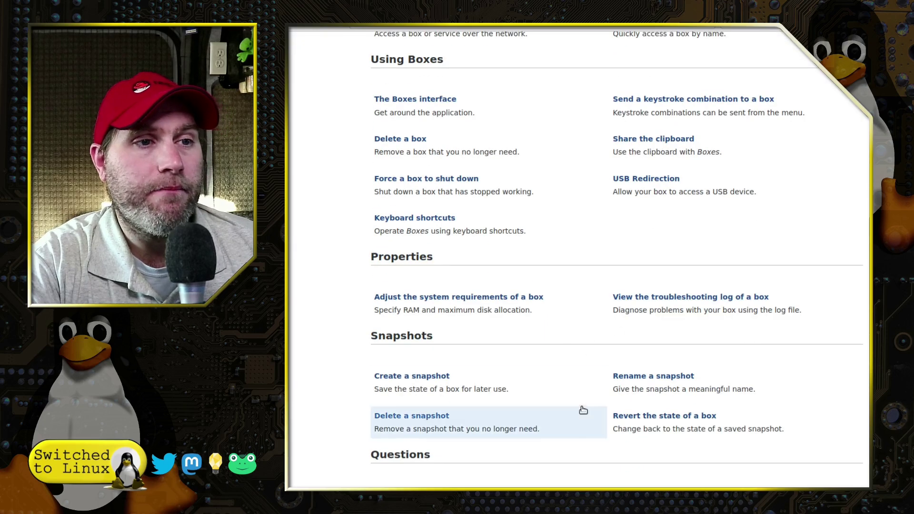
scroll(714, 429, "down", 5)
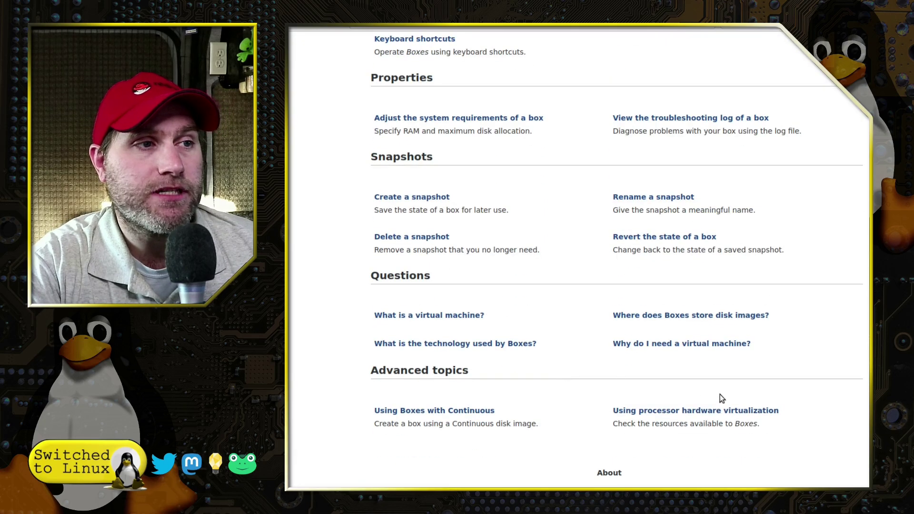
key("Home")
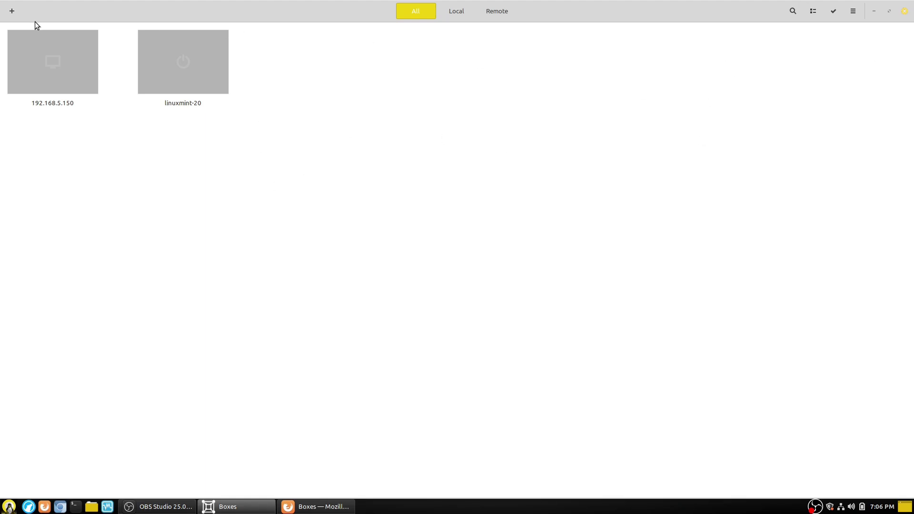
Step: Filter to the Local boxes, glance at the app menu, and open linuxmint-20's context menu
left_click(473, 10)
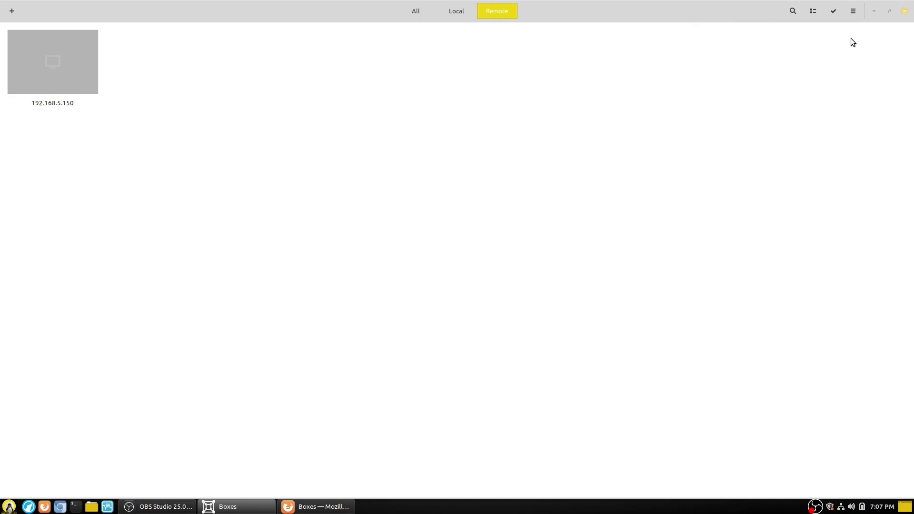
left_click(456, 13)
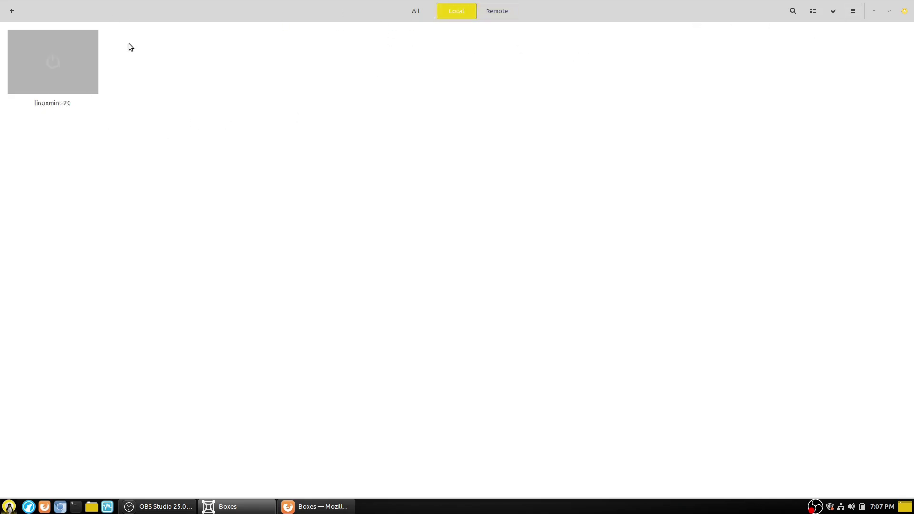
left_click(854, 16)
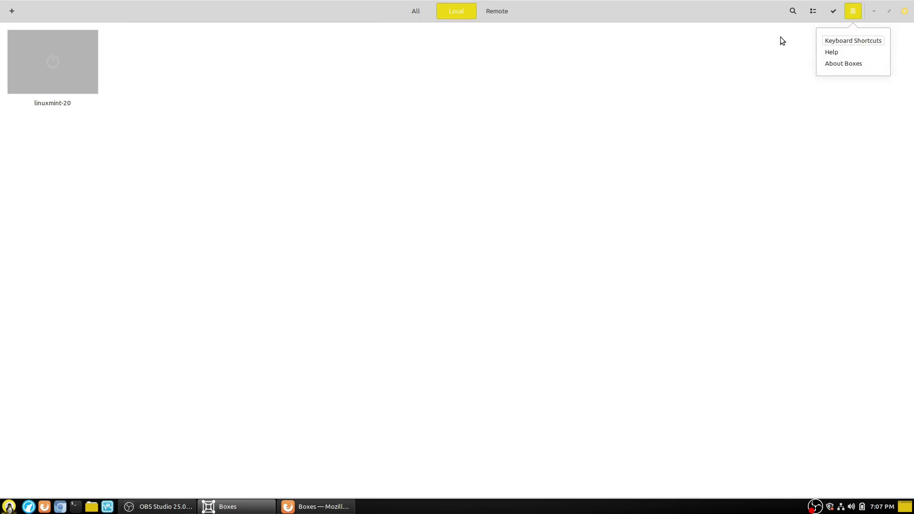
left_click(315, 21)
right_click(43, 55)
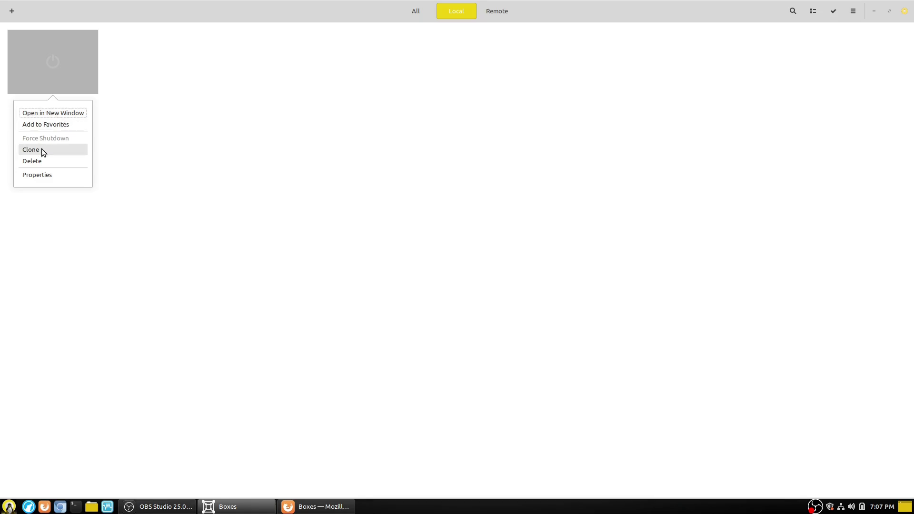
Step: In linuxmint-20 Properties, raise CPUs on the System tab to 12, then lower to 9
left_click(42, 174)
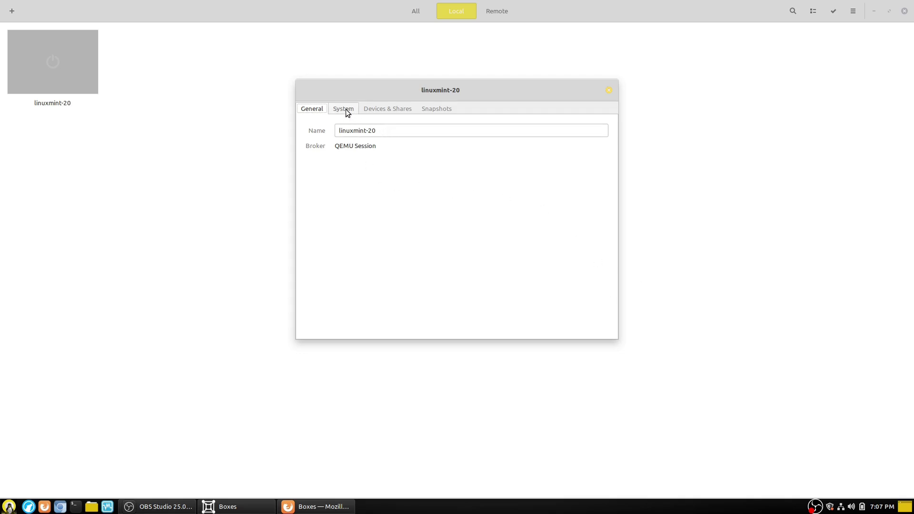
left_click(344, 109)
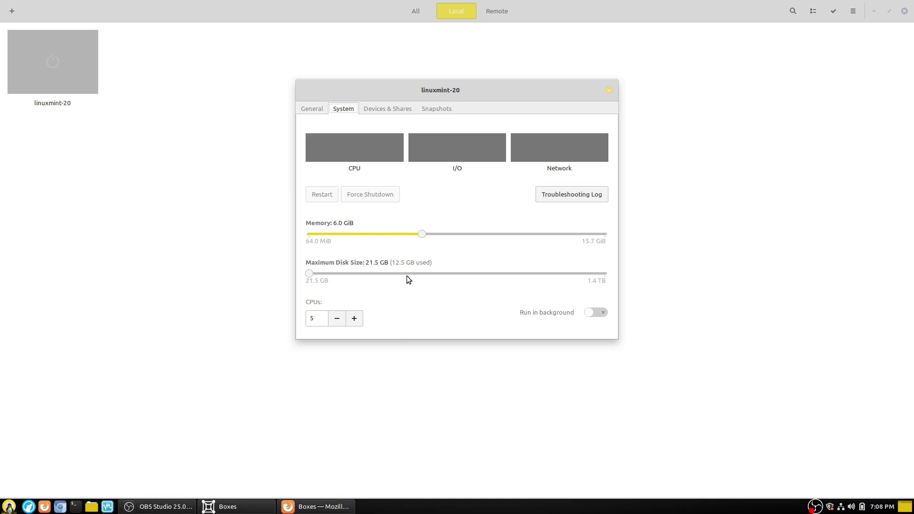
left_click(354, 319)
left_click(360, 321)
left_click(358, 320)
left_click(357, 320)
left_click(356, 319)
left_click(338, 318)
left_click(338, 318)
left_click(338, 318)
Step: Check the CD/DVD ISO chooser without picking a file, view Snapshots, then close Properties
left_click(387, 108)
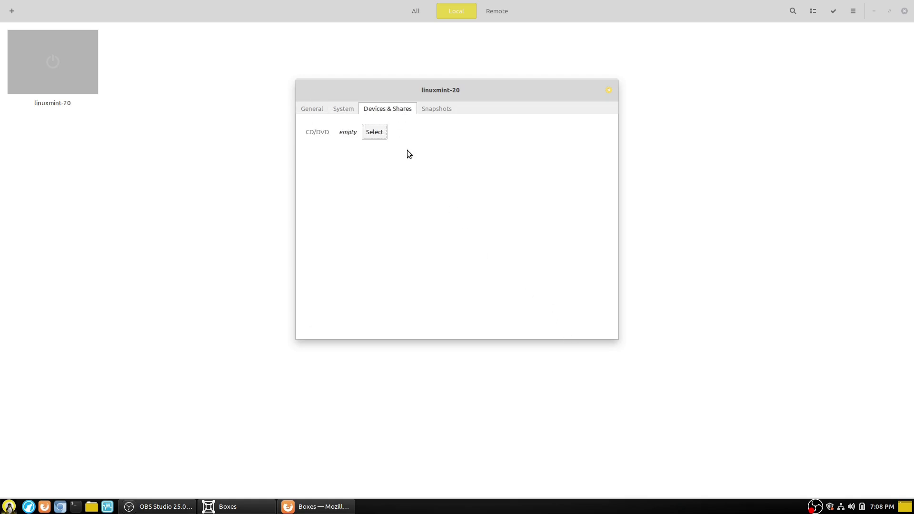
left_click(375, 135)
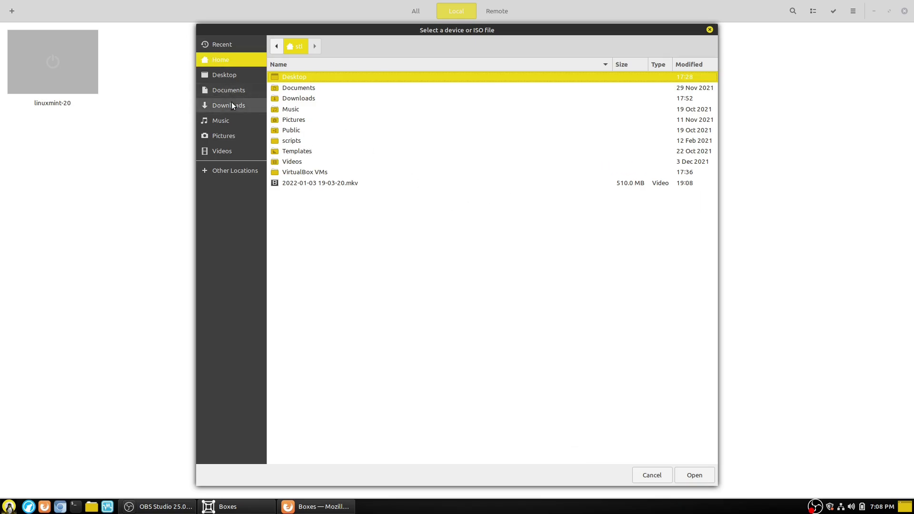
left_click(231, 104)
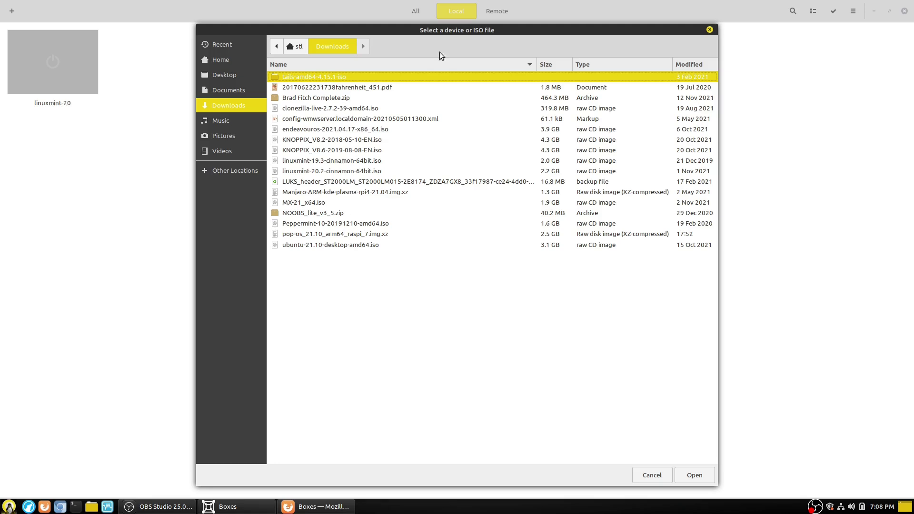
left_click(709, 30)
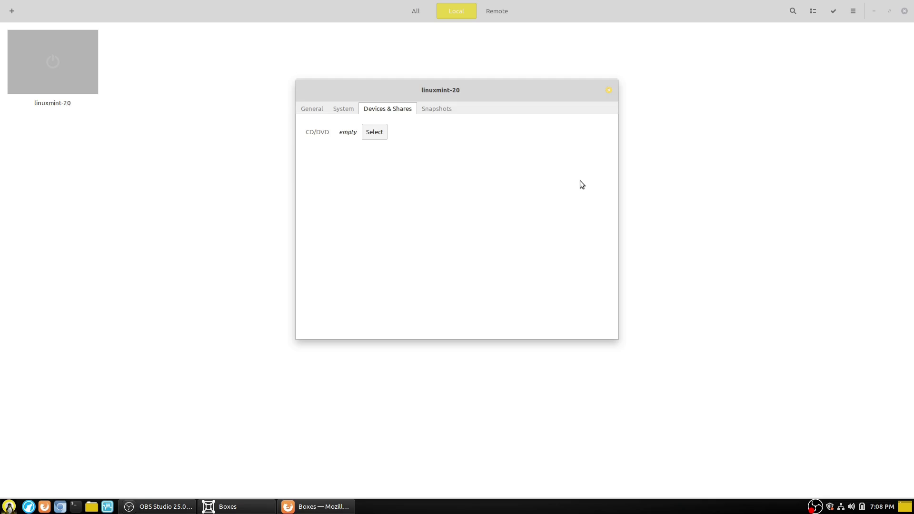
left_click(444, 108)
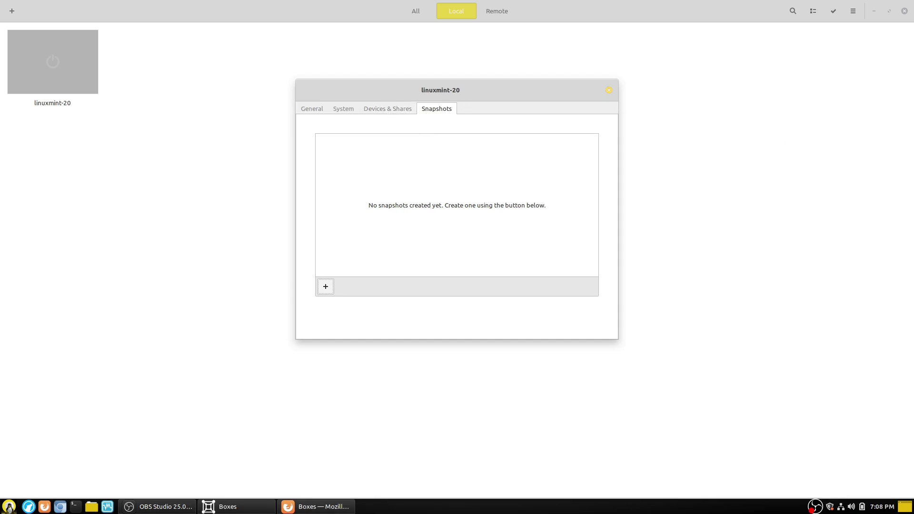
left_click(609, 91)
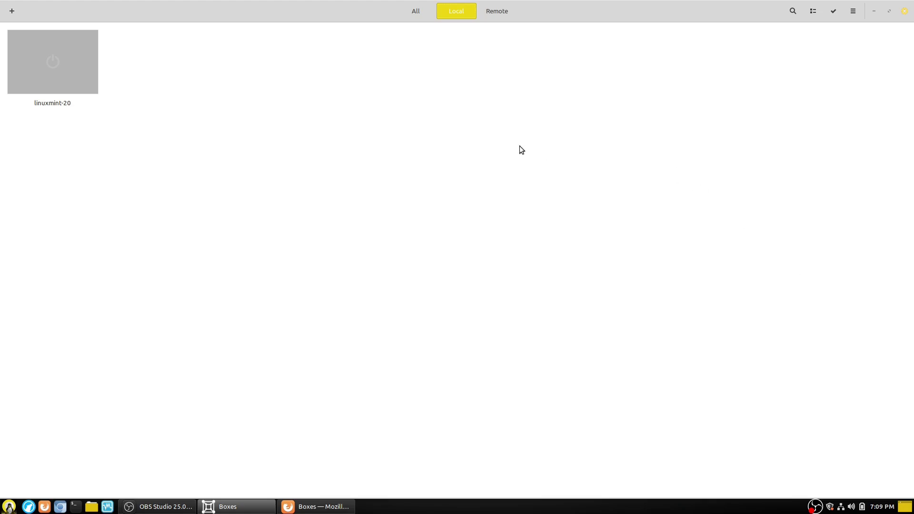
Step: Start linuxmint-20, then open Create a Virtual Machine and choose Operating System Download
left_click(46, 59)
left_click(12, 11)
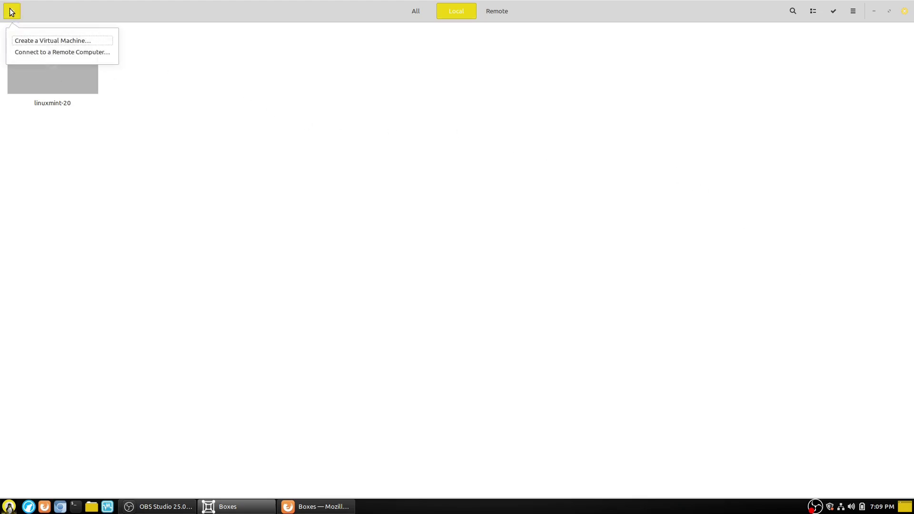
left_click(53, 40)
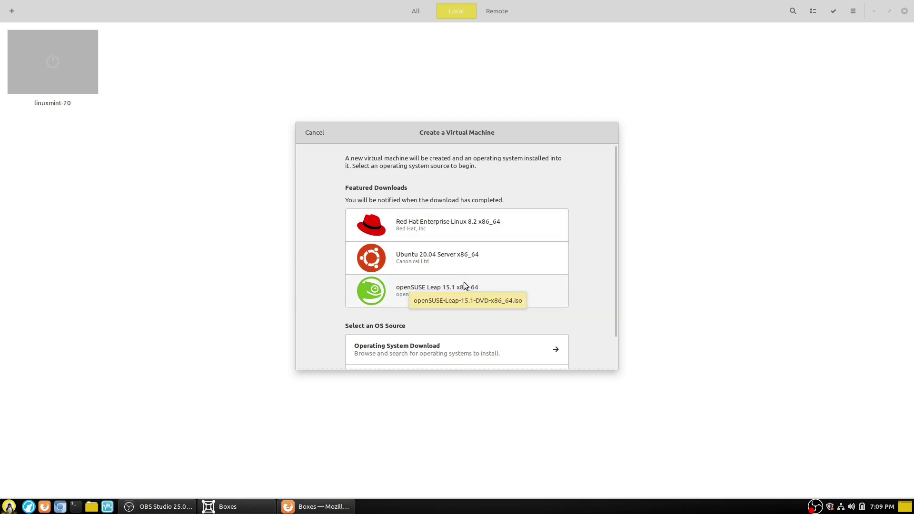
scroll(528, 236, "down", 1)
scroll(547, 253, "down", 1)
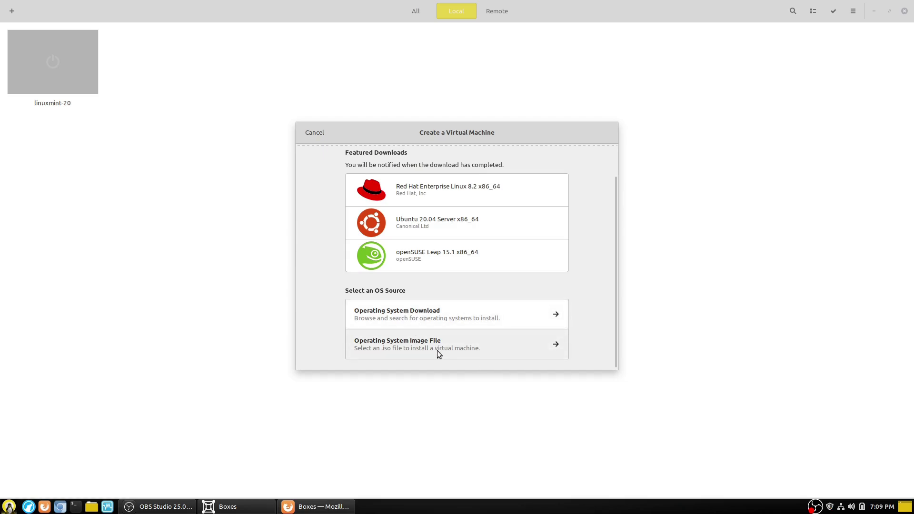
left_click(412, 317)
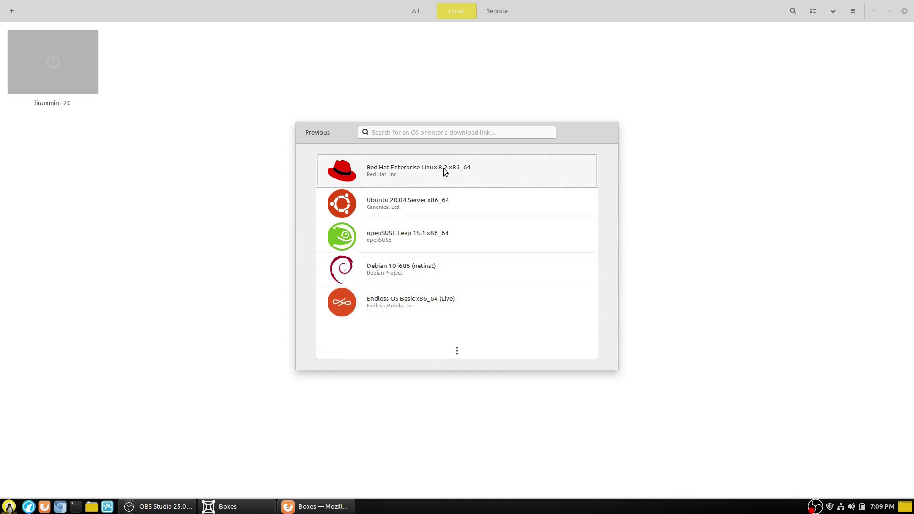
Step: Expand the downloadable operating system list and scroll through it
left_click(457, 351)
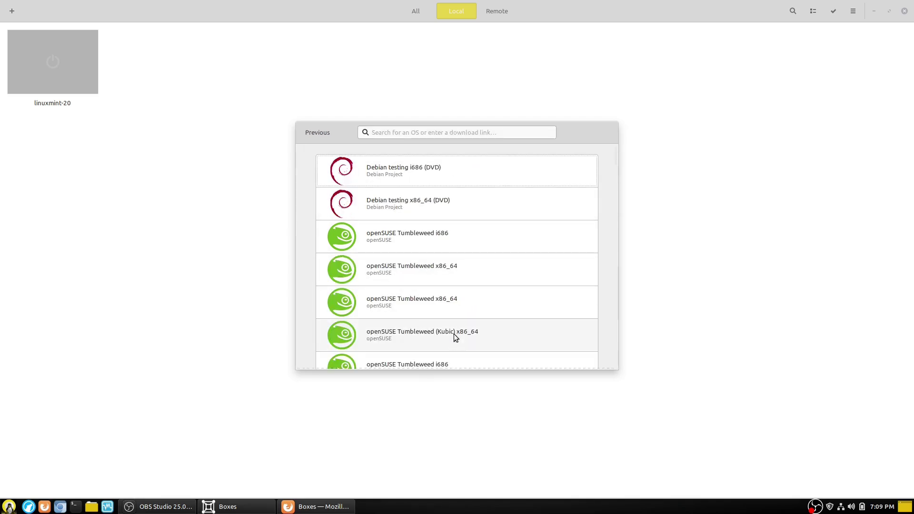
scroll(463, 186, "down", 3)
scroll(462, 183, "down", 10)
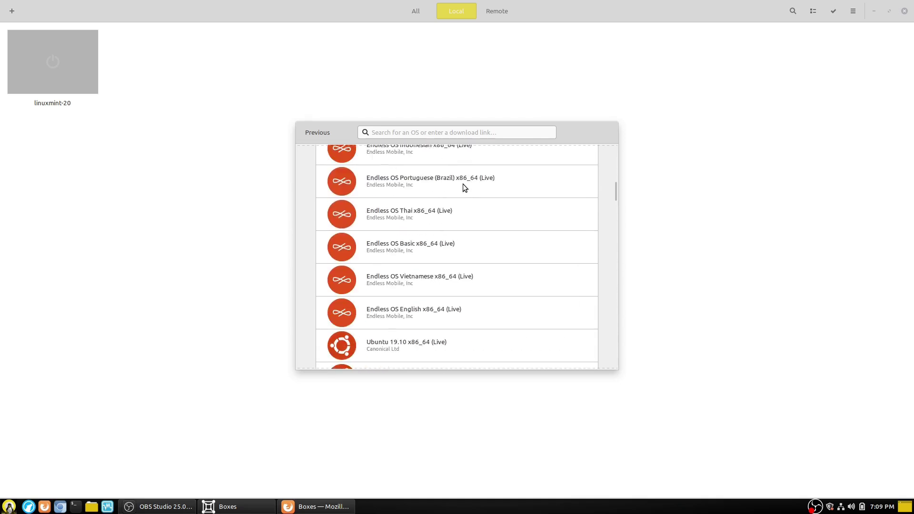
scroll(456, 172, "up", 4)
Step: Search the list for windows, mac, arch and endea, clearing each, then expand it fully
left_click(438, 133)
type("windows")
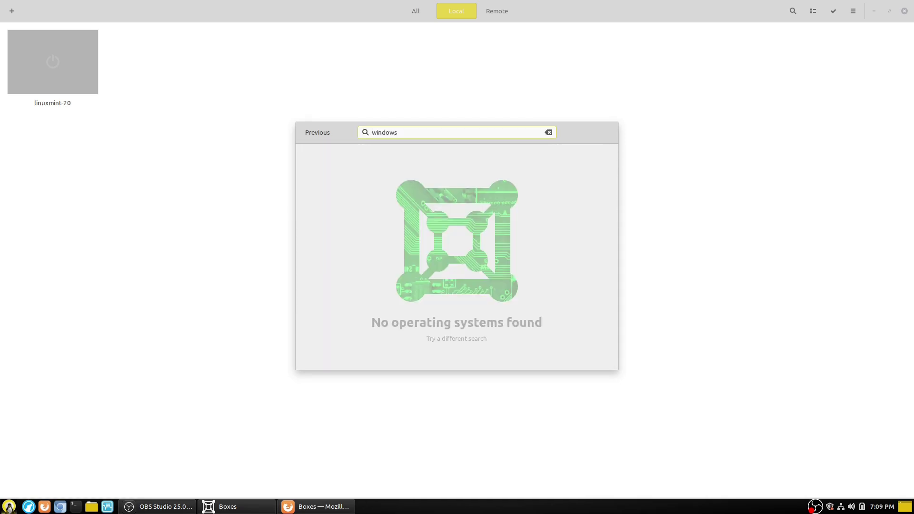
key("BackSpace")
key("BackSpace")
key("BackSpace")
key("BackSpace")
key("BackSpace")
key("BackSpace")
key("BackSpace")
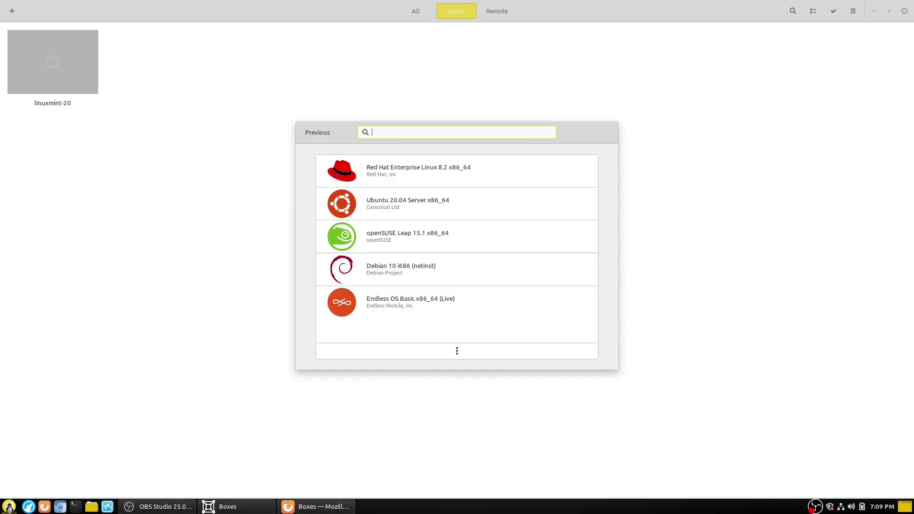
type("arch")
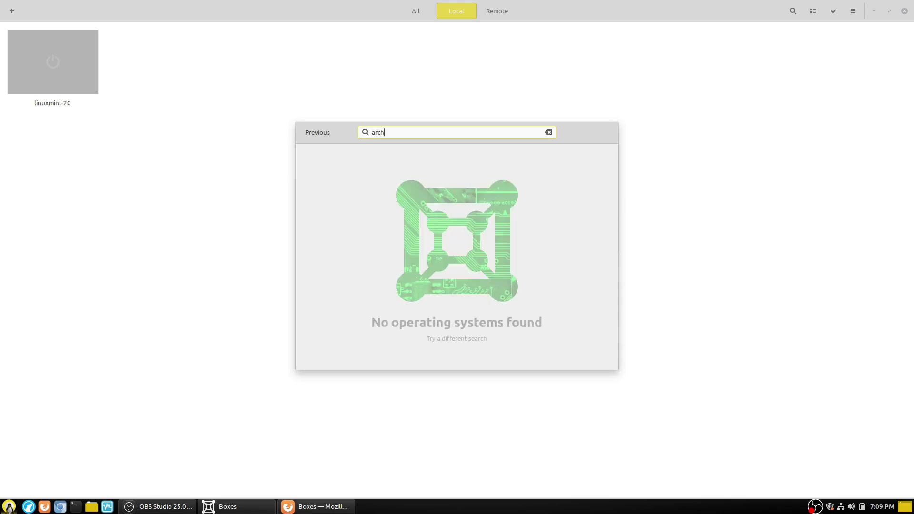
key("BackSpace")
key("BackSpace")
key("BackSpace")
key("BackSpace")
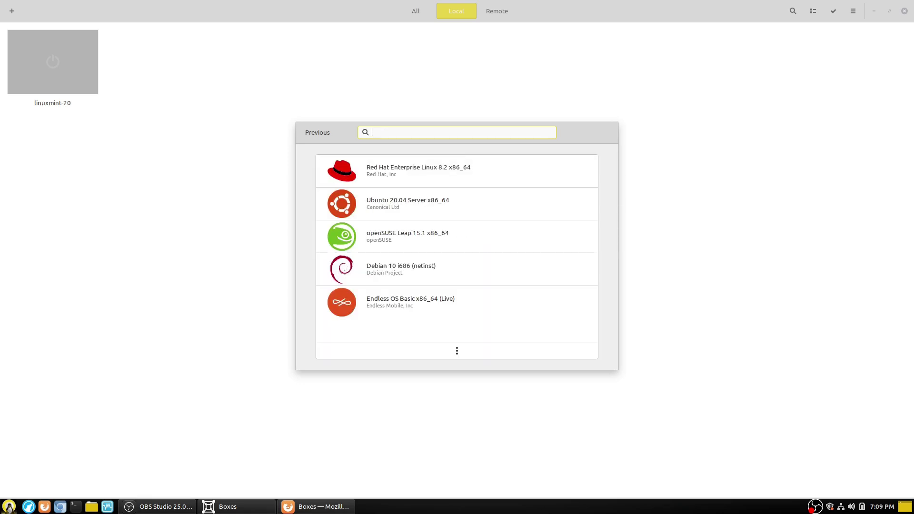
type("endeav")
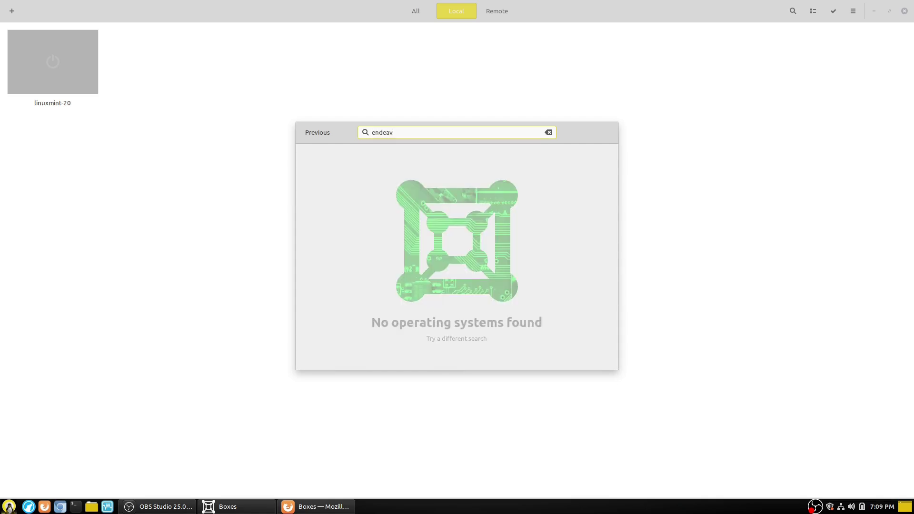
key("BackSpace")
key("BackSpace")
key("BackSpace")
key("BackSpace")
key("BackSpace")
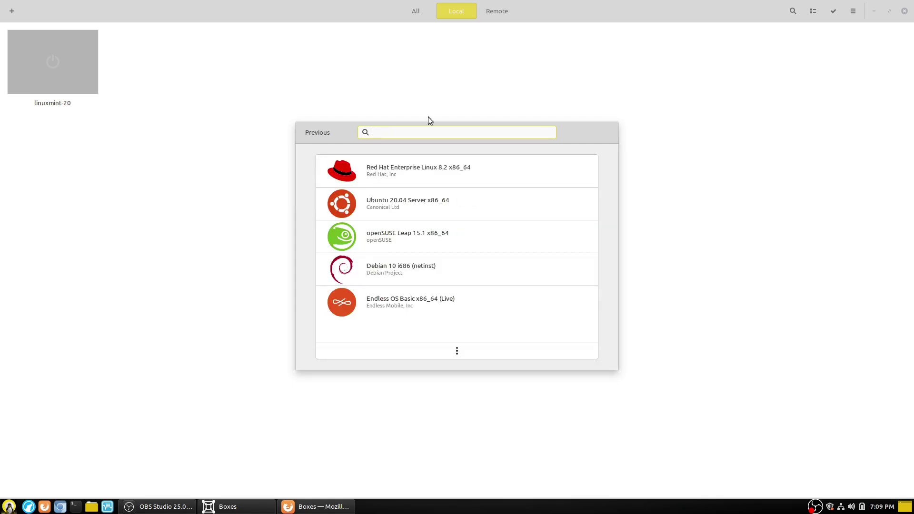
left_click(470, 351)
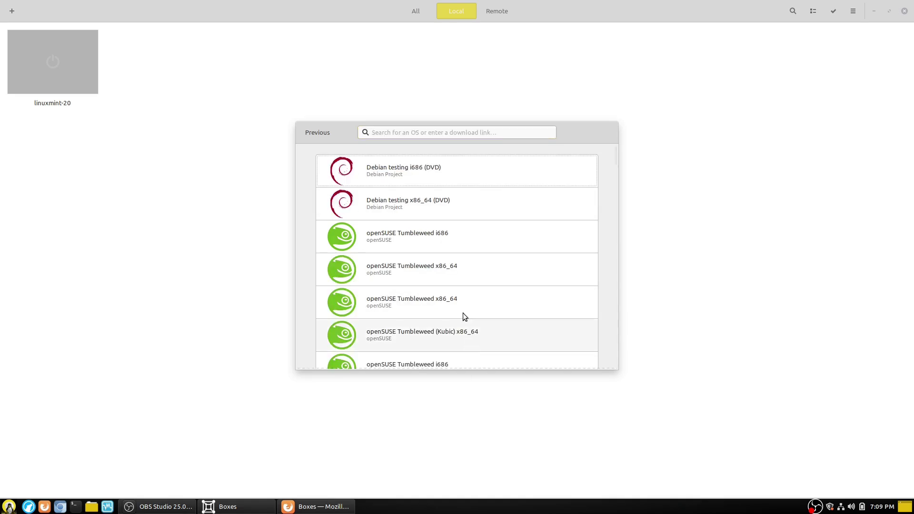
scroll(475, 207, "down", 3)
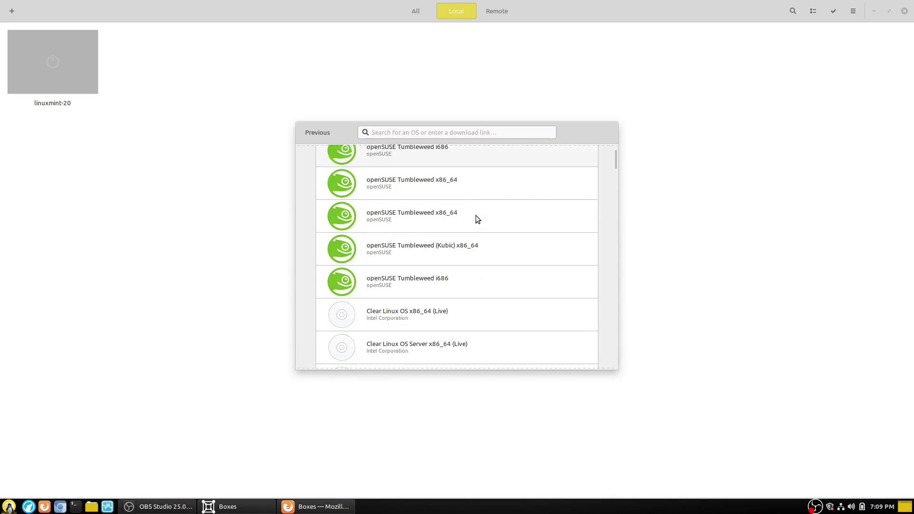
scroll(450, 228, "down", 2)
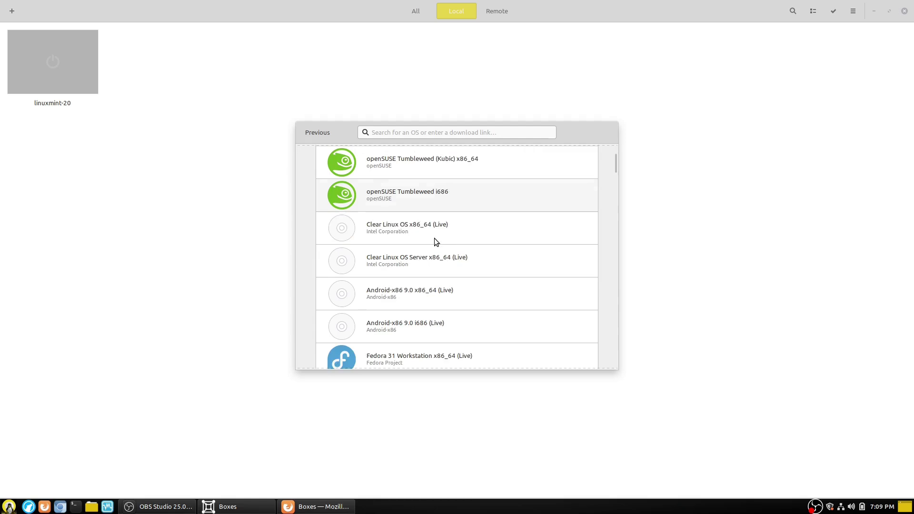
scroll(434, 238, "down", 5)
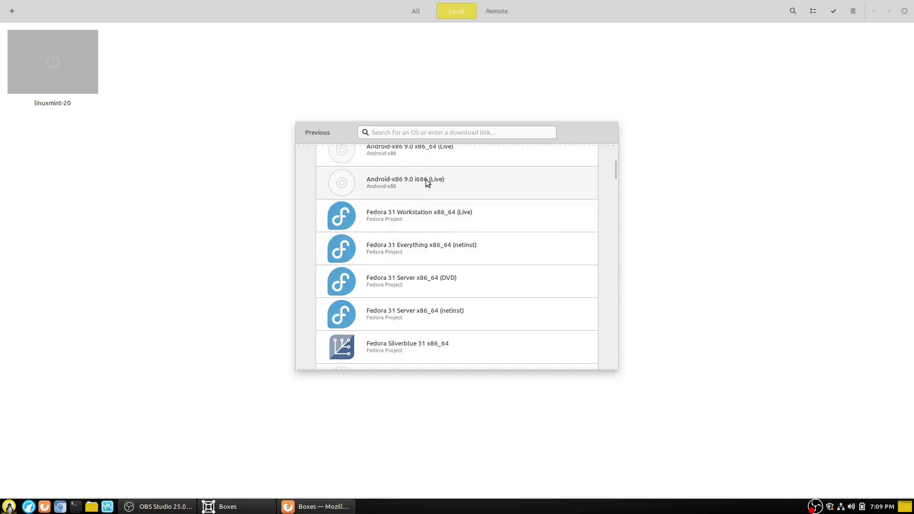
scroll(484, 192, "up", 2)
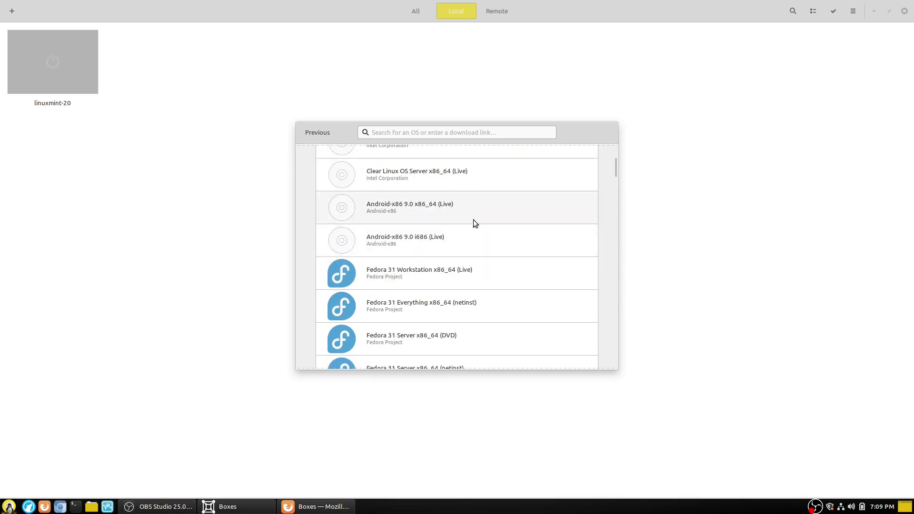
scroll(470, 252, "down", 1)
scroll(471, 244, "down", 3)
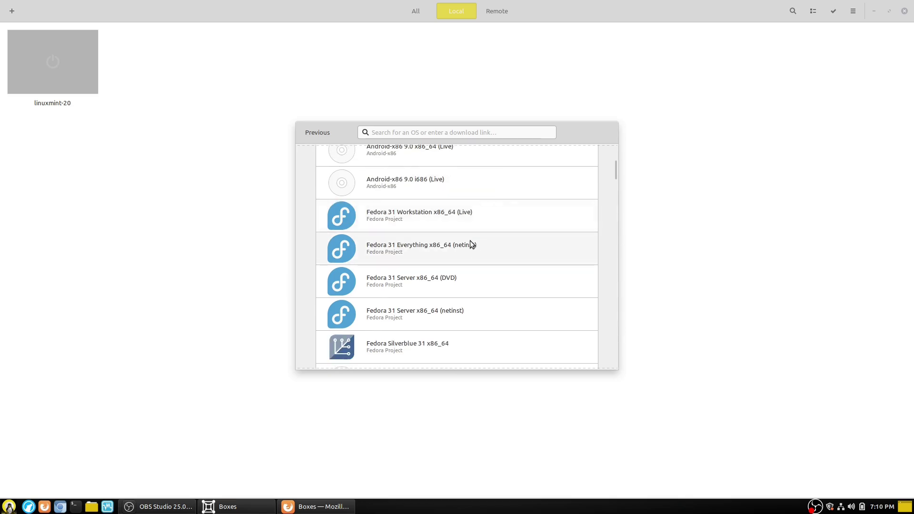
scroll(440, 229, "down", 1)
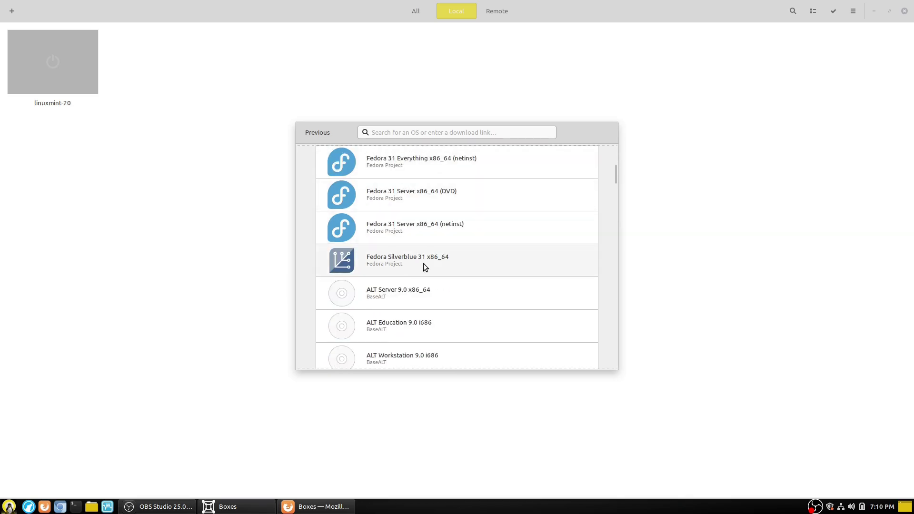
scroll(426, 263, "down", 2)
scroll(418, 249, "down", 2)
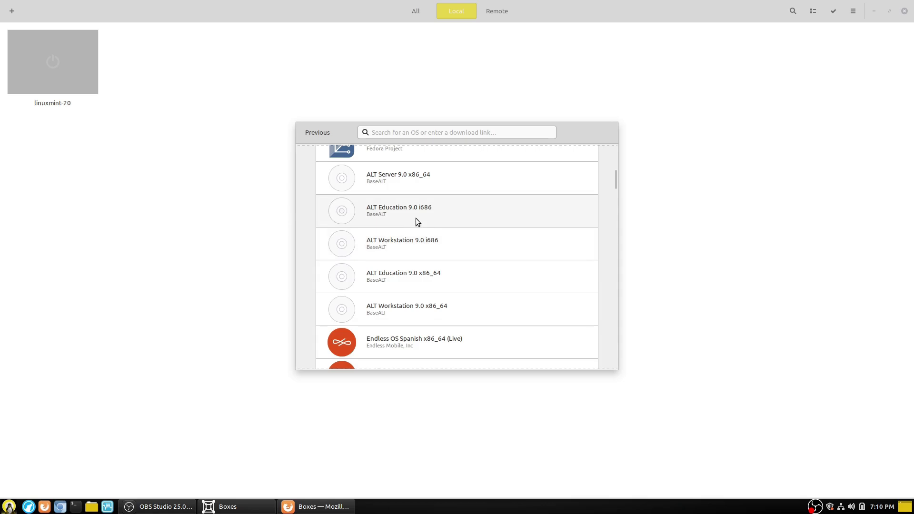
scroll(431, 295, "down", 7)
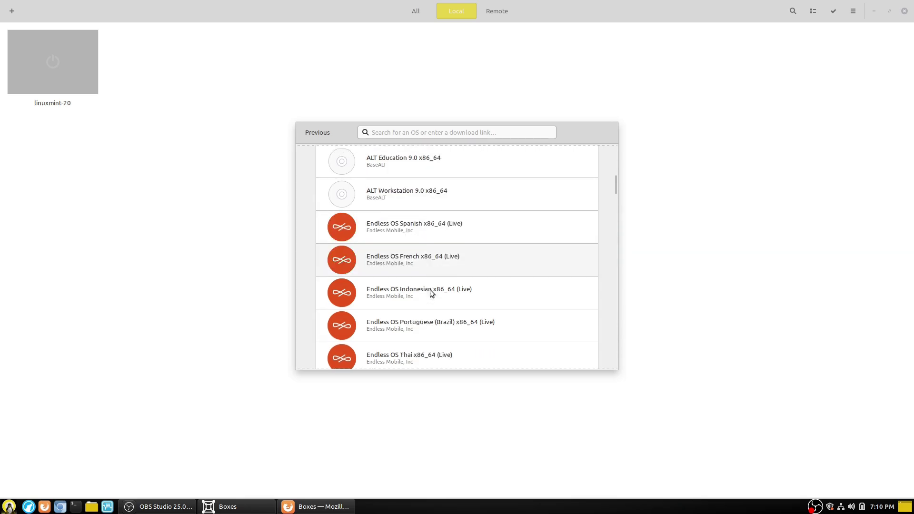
scroll(464, 279, "down", 8)
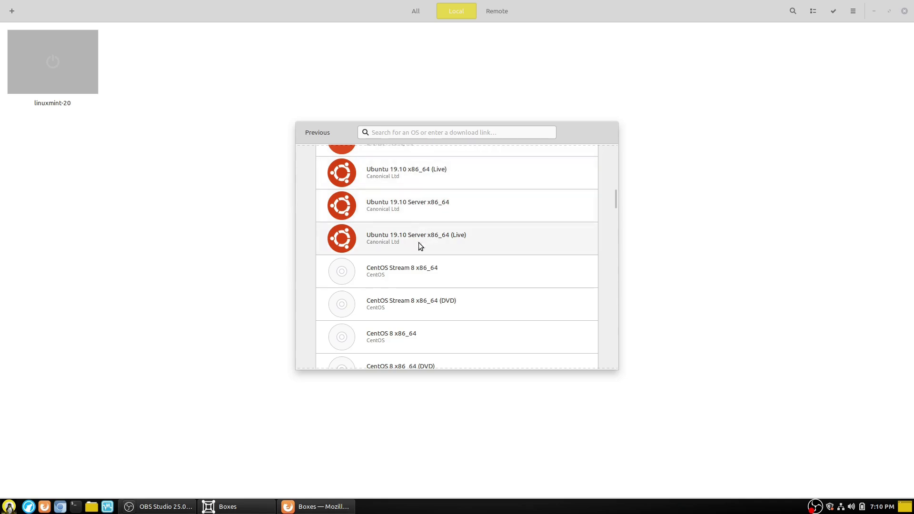
scroll(456, 249, "up", 2)
scroll(467, 252, "up", 1)
scroll(463, 261, "down", 1)
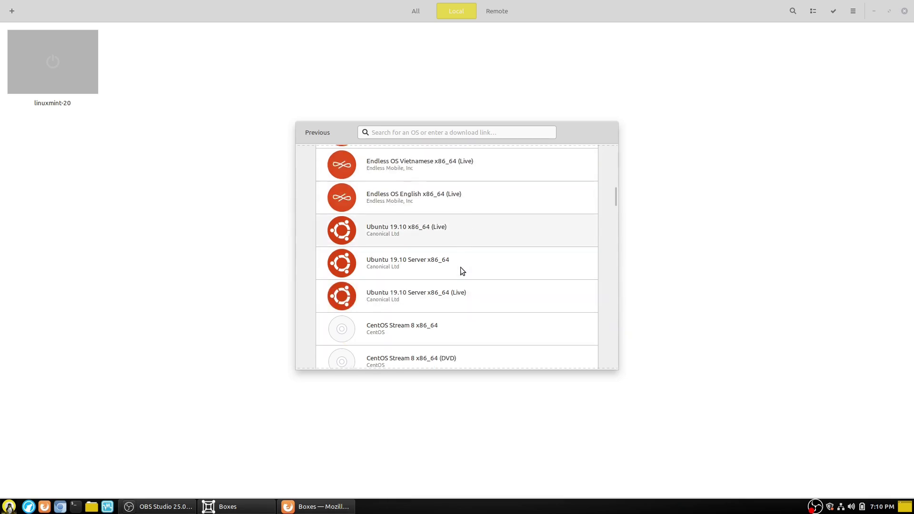
scroll(445, 262, "down", 4)
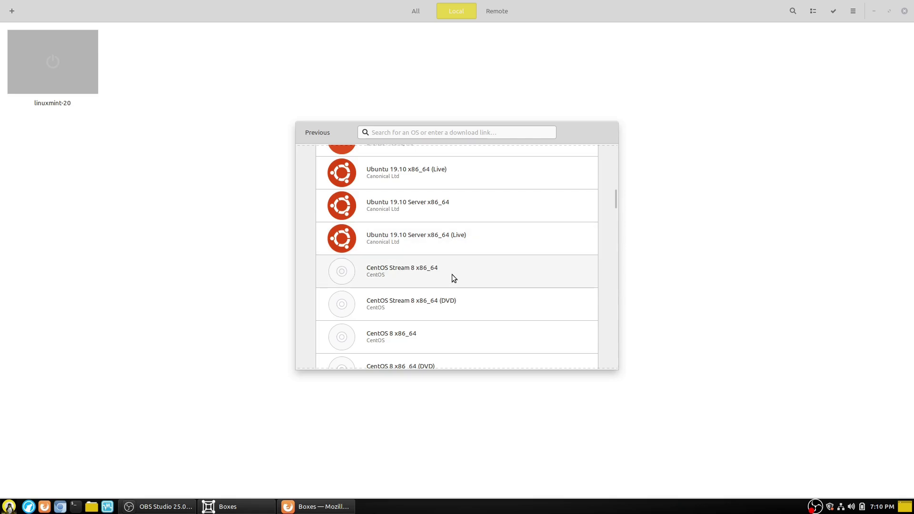
scroll(447, 261, "down", 4)
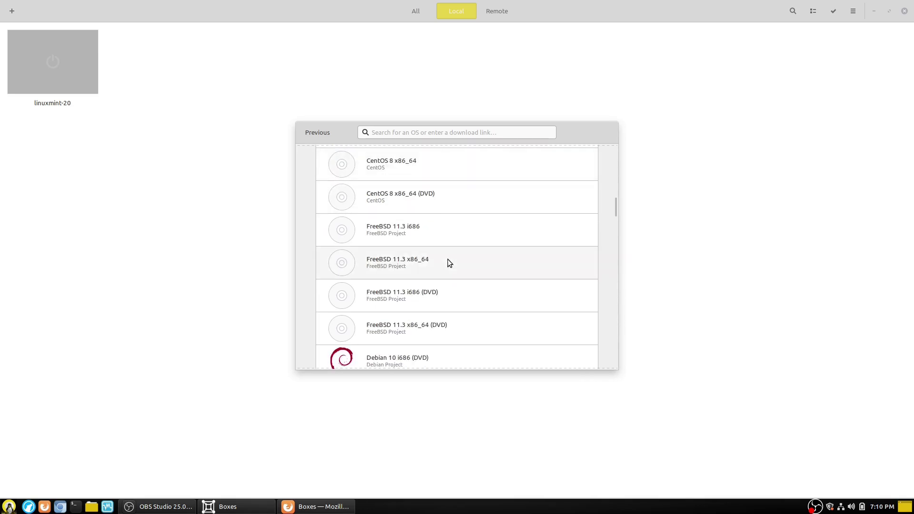
scroll(450, 259, "up", 1)
scroll(448, 256, "up", 2)
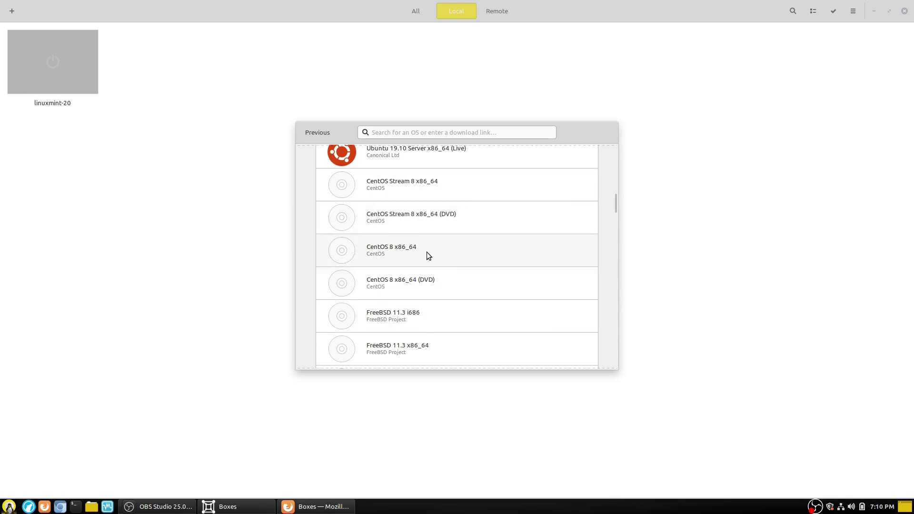
scroll(426, 253, "down", 1)
scroll(416, 267, "down", 1)
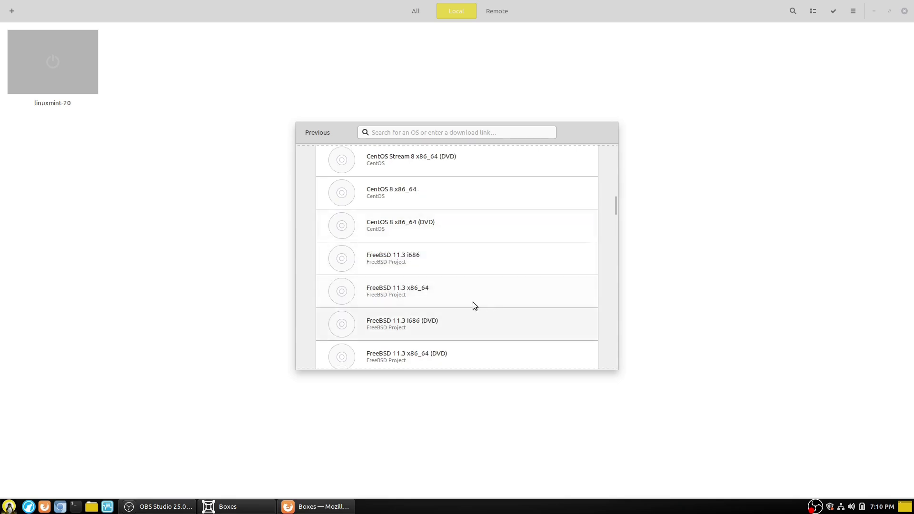
scroll(472, 295, "down", 6)
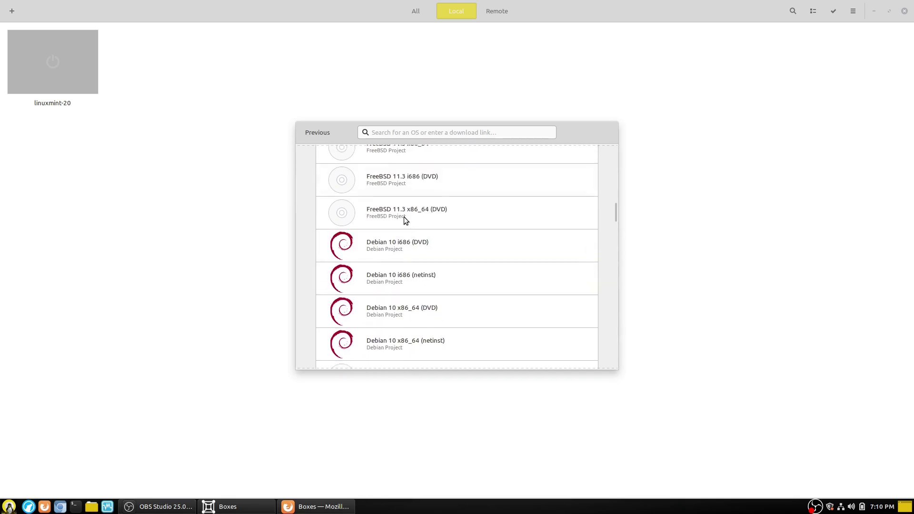
scroll(409, 222, "up", 2)
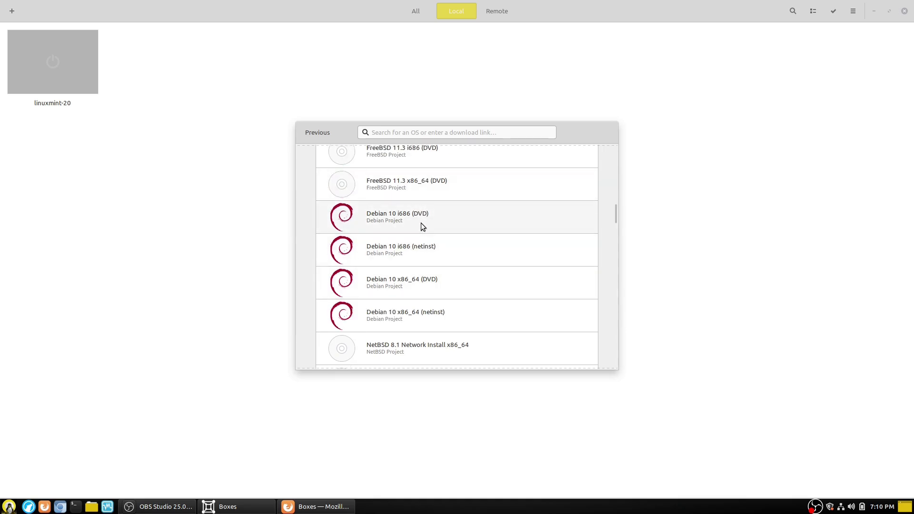
scroll(453, 289, "down", 10)
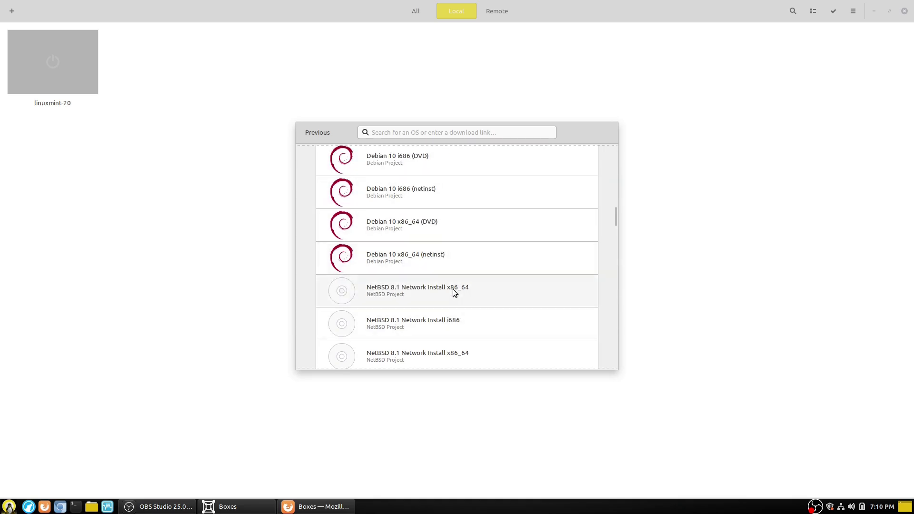
scroll(449, 283, "down", 10)
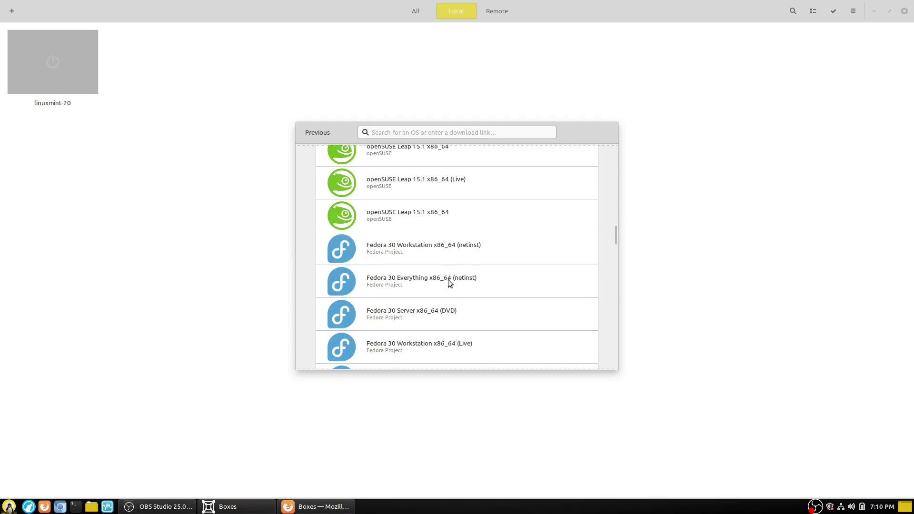
scroll(450, 283, "down", 10)
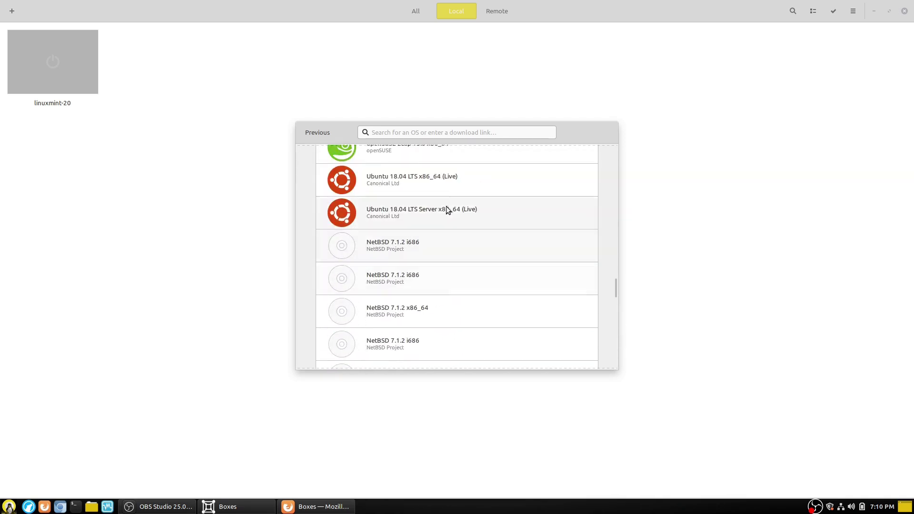
scroll(438, 219, "down", 6)
scroll(439, 224, "down", 5)
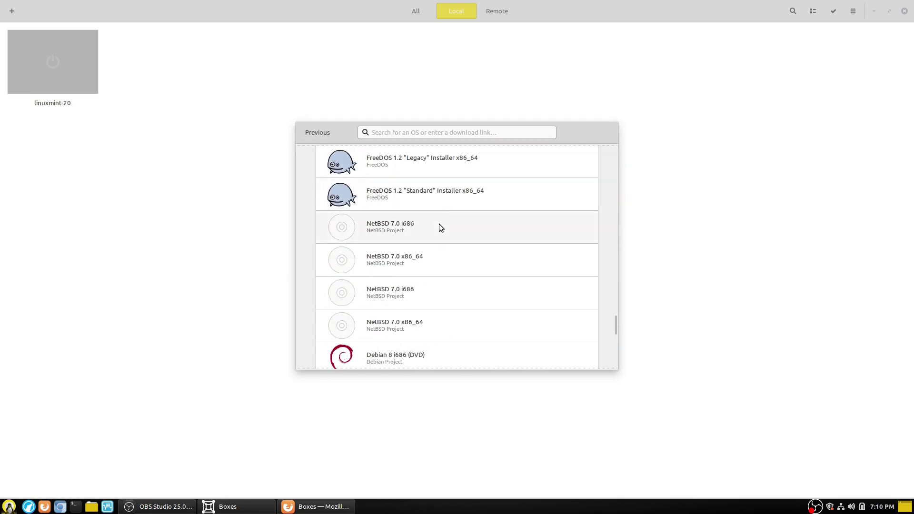
left_click(437, 132)
Step: Search the download list for 'Ubuntu', clear it, and return to the creation page
type("Ubuntu")
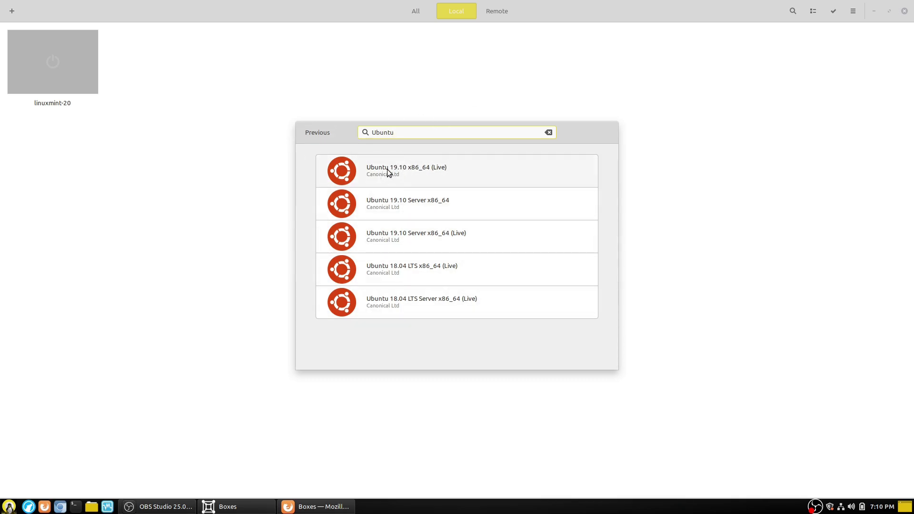
left_click(548, 133)
left_click(330, 130)
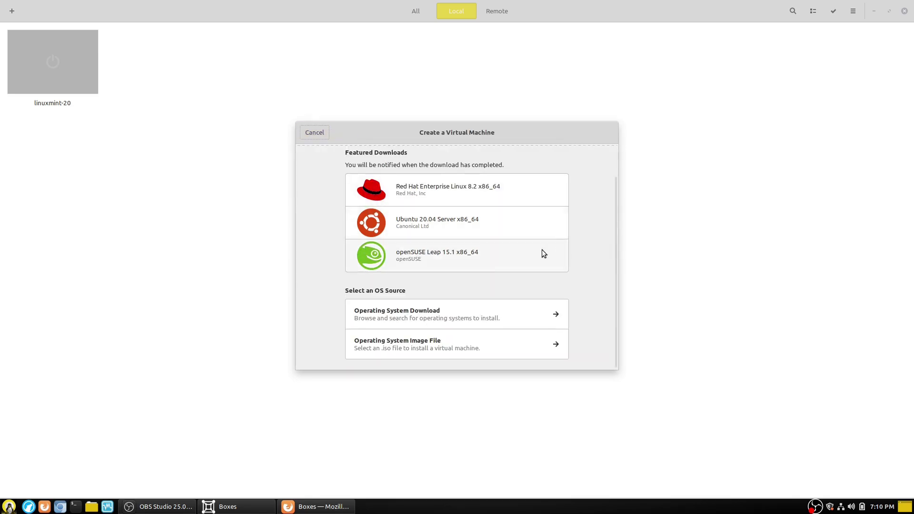
Step: Choose Operating System Image File and open linuxmint-20.2-cinnamon-64bit.iso from Downloads
left_click(452, 341)
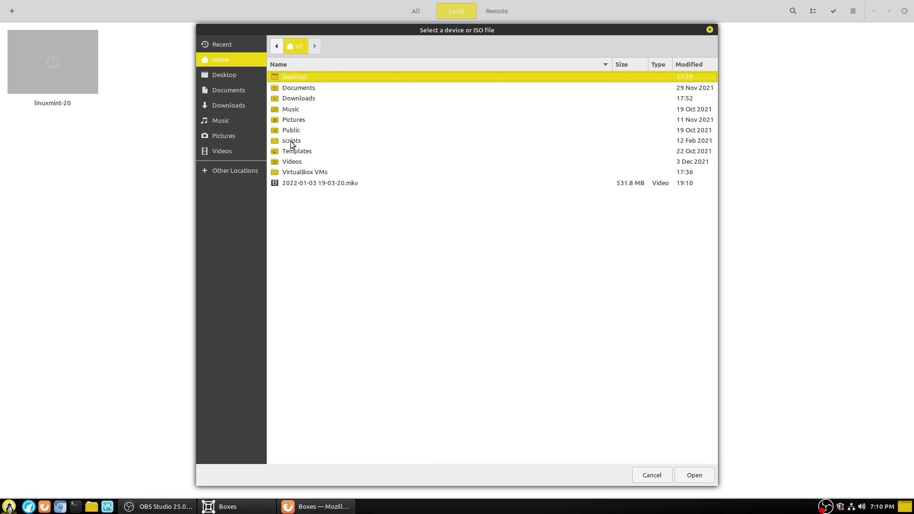
left_click(228, 90)
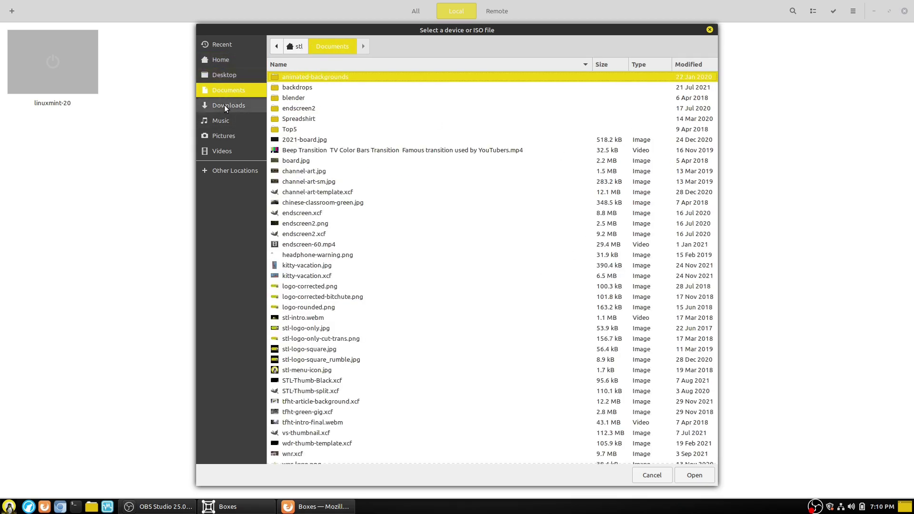
left_click(226, 105)
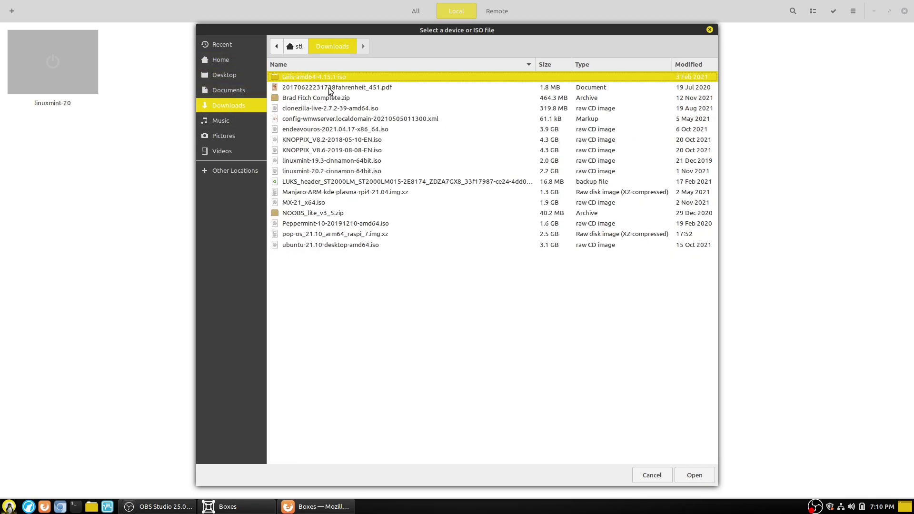
left_click(360, 172)
left_click(708, 474)
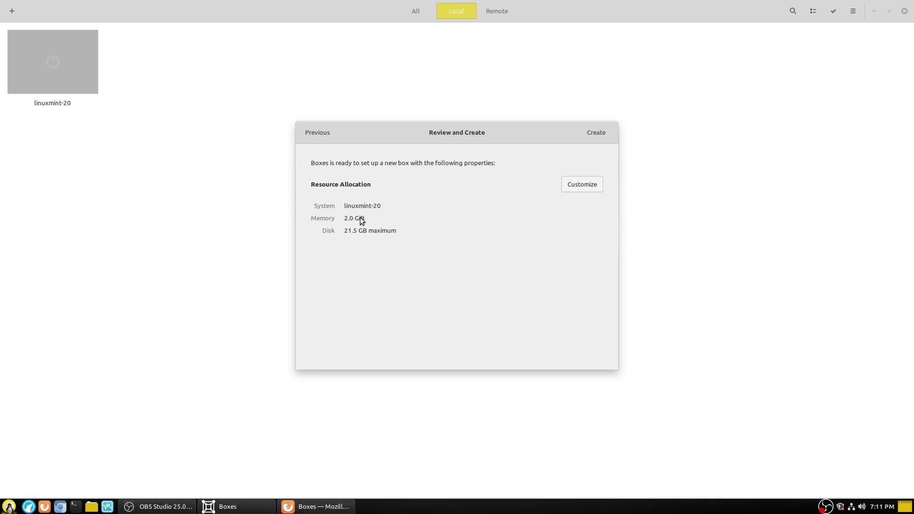
Step: Reveal the 2.0 GiB memory and 21.5 GB disk sliders, then cancel the new box
left_click(578, 188)
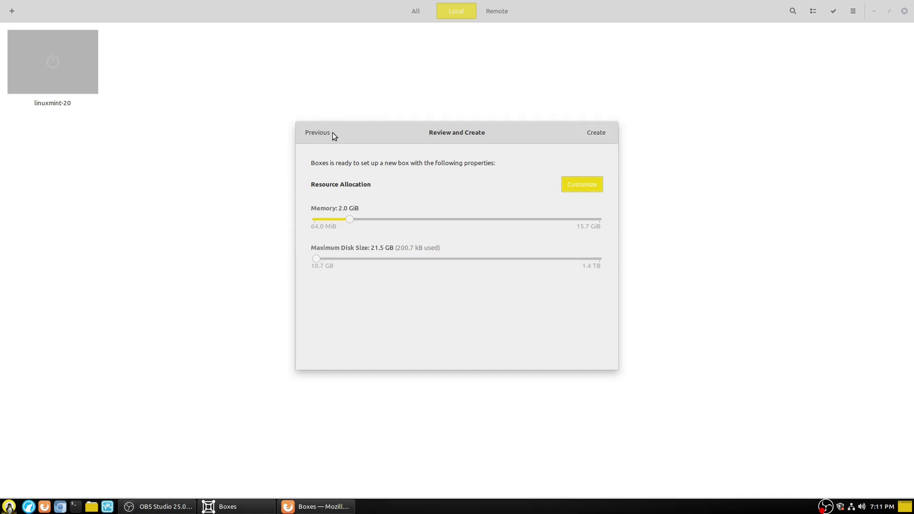
left_click(315, 130)
left_click(314, 129)
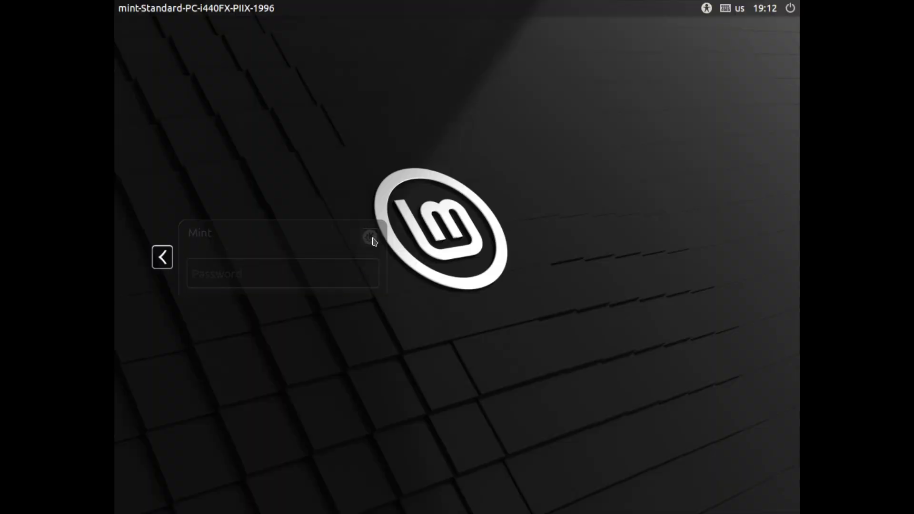
Step: Select the Cinnamon (Default) session and enter the user's login password
left_click(271, 264)
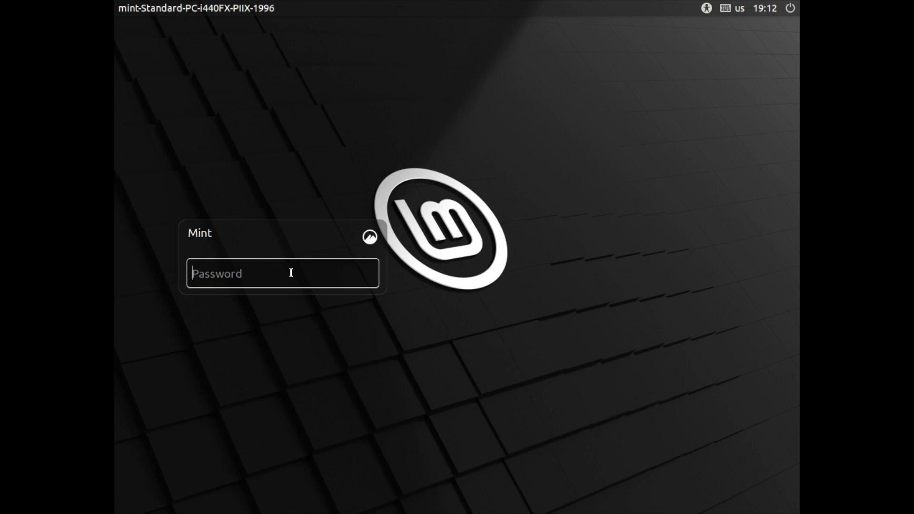
type("mint")
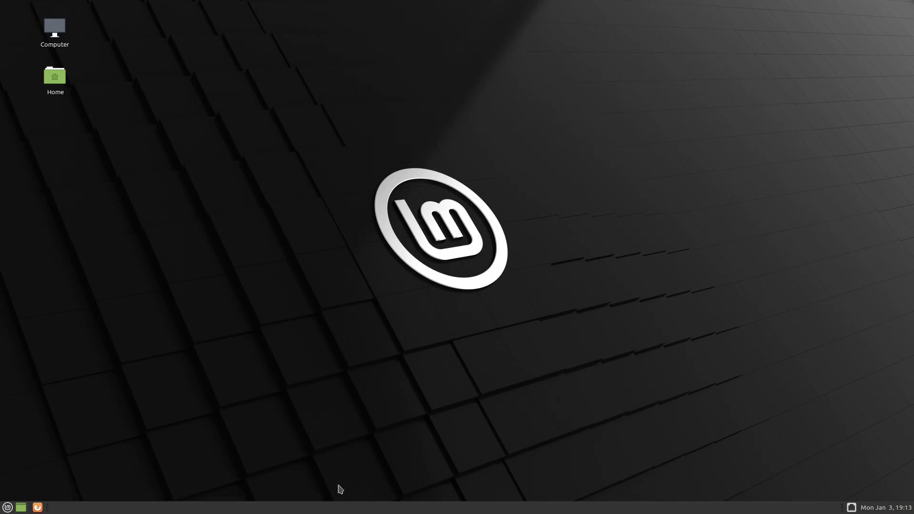
Step: Take the machine view out of fullscreen and back, and check the sendable key combinations
mouse_move(673, 2)
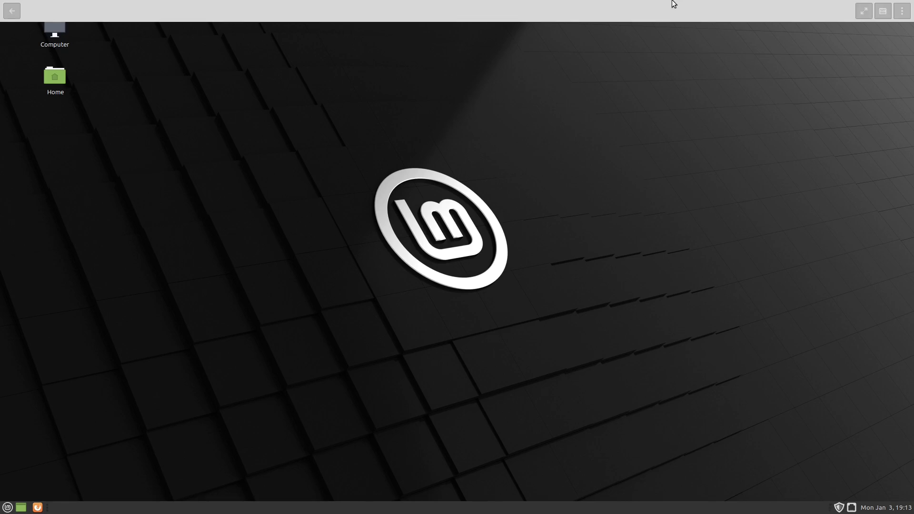
left_click(863, 11)
left_click(814, 12)
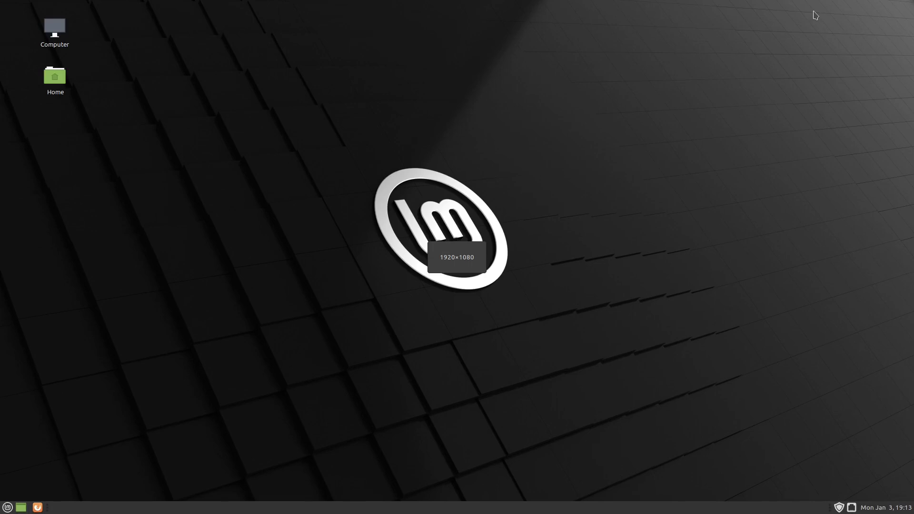
mouse_move(744, 5)
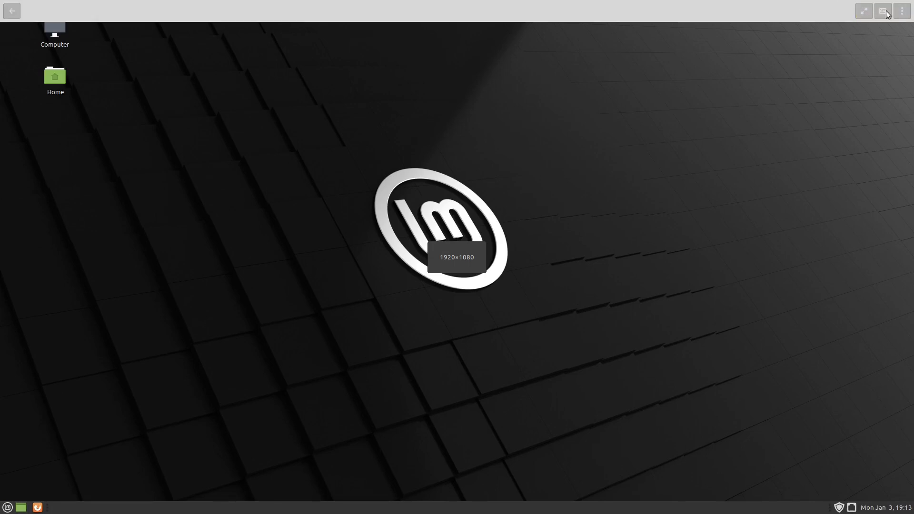
left_click(882, 11)
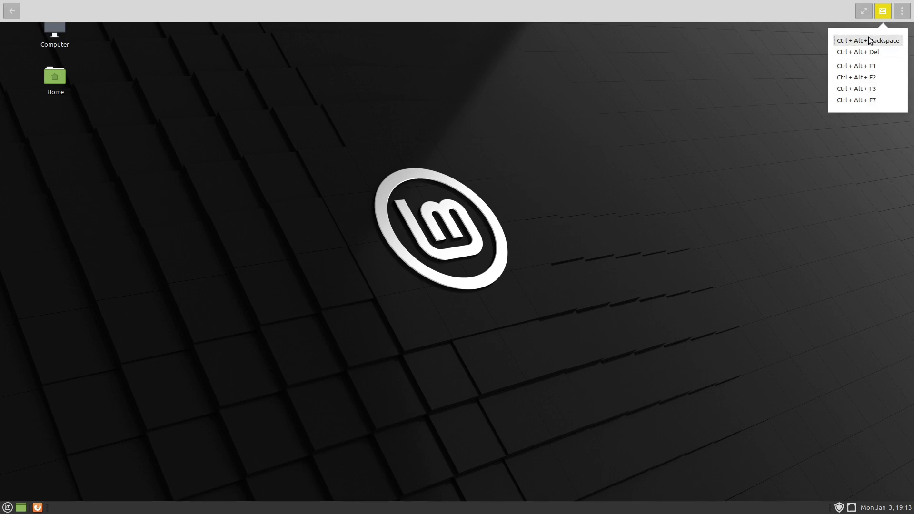
left_click(901, 14)
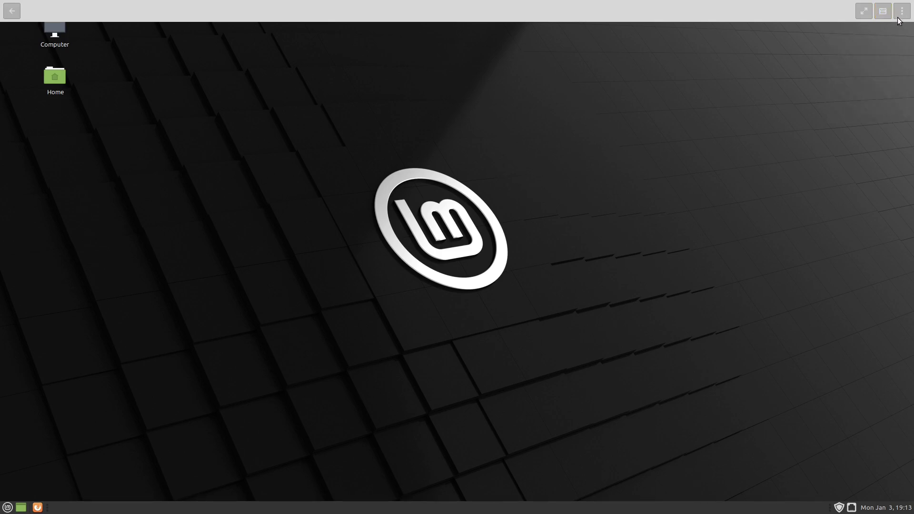
Step: From the actions menu, try Send File and cancel, then open the machine's Properties
left_click(902, 14)
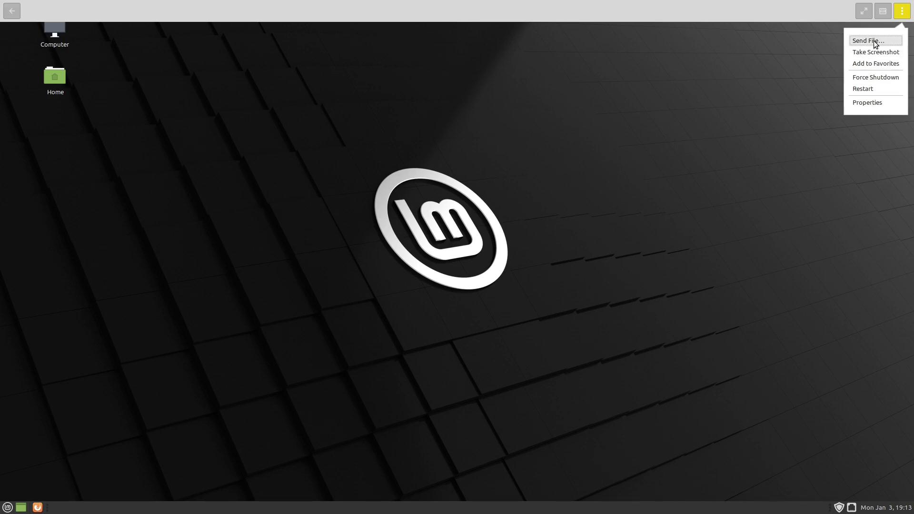
left_click(892, 45)
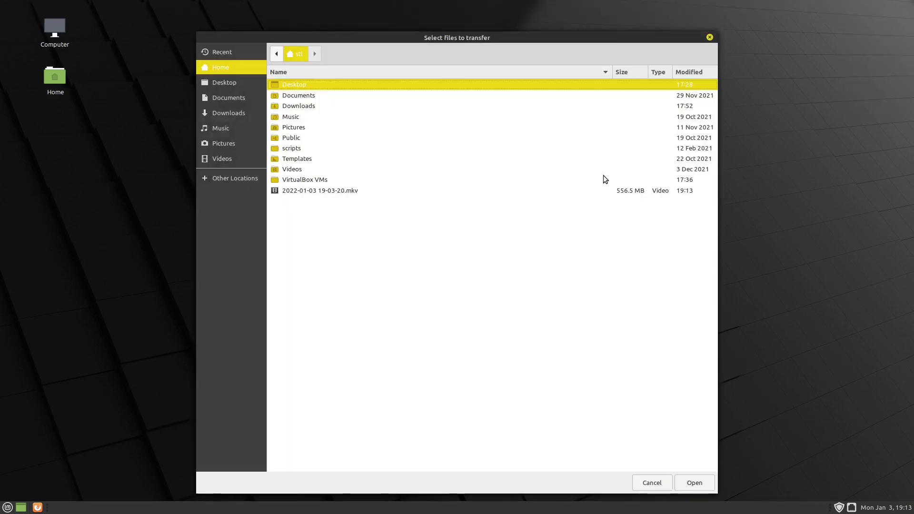
left_click(709, 37)
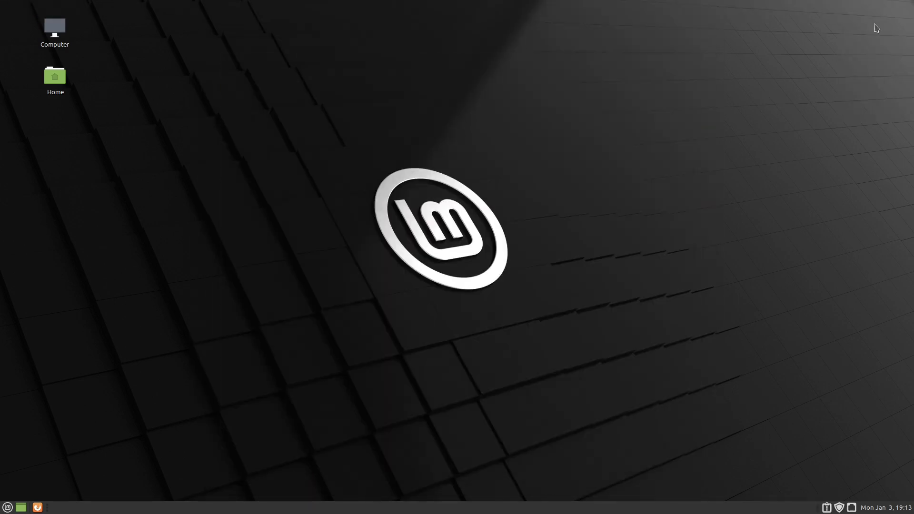
mouse_move(838, 1)
left_click(901, 12)
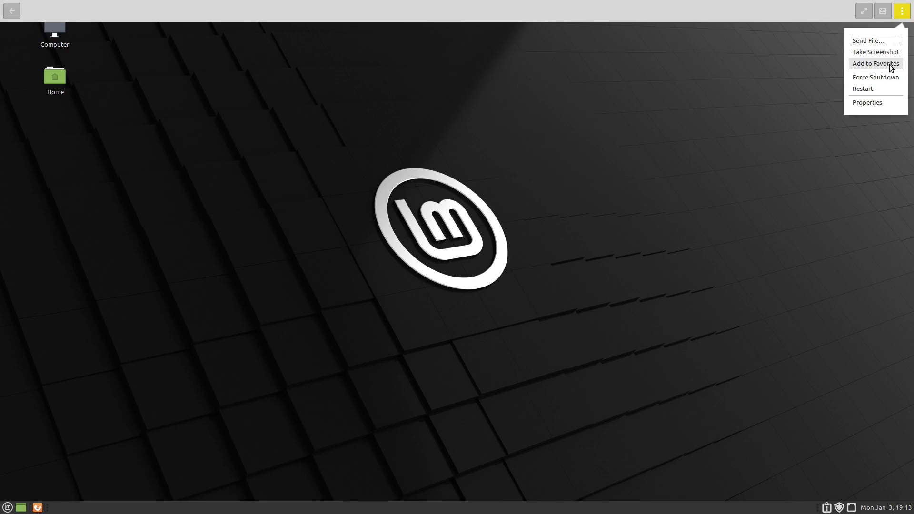
left_click(886, 102)
Step: Browse the System, Devices & Shares and Snapshots tabs, then close the properties
left_click(351, 108)
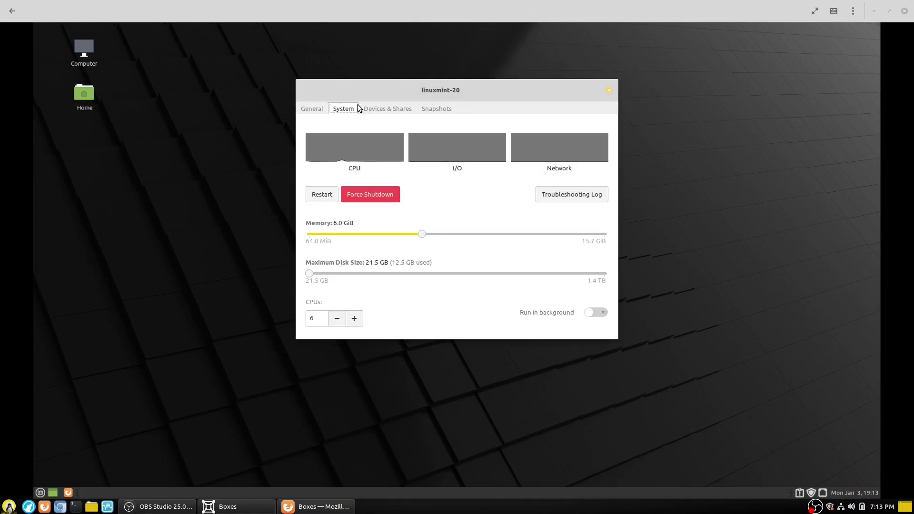
left_click(395, 108)
left_click(429, 110)
left_click(397, 109)
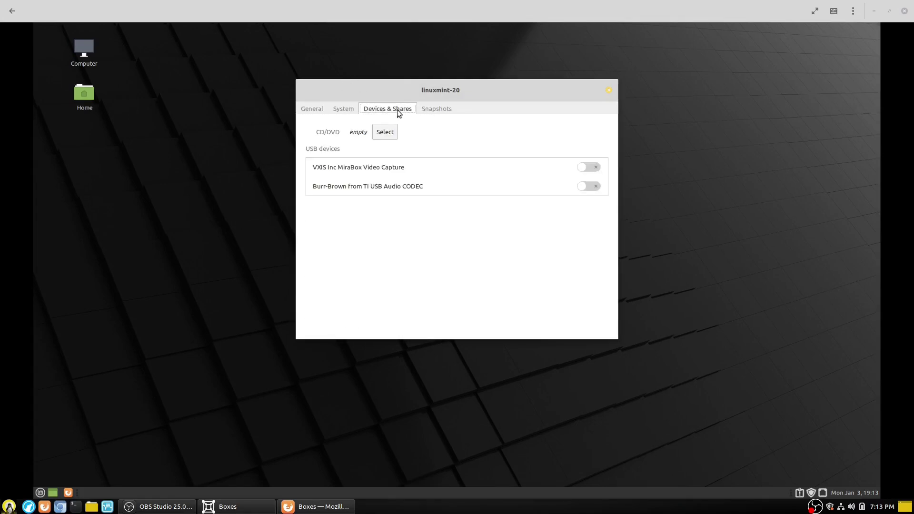
left_click(343, 108)
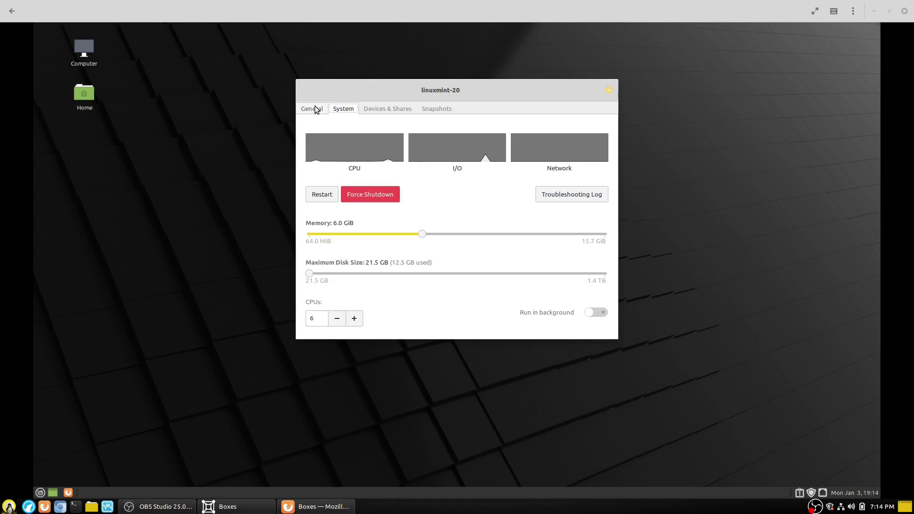
left_click(608, 92)
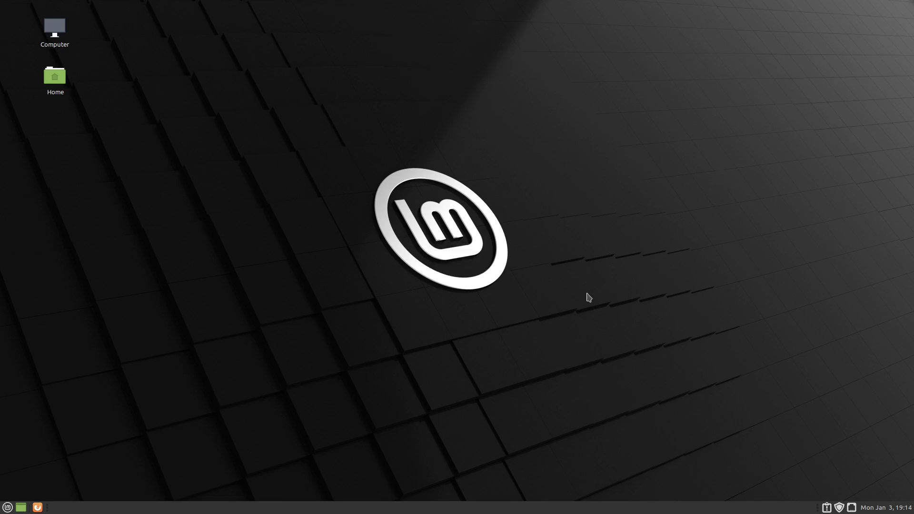
Step: Shut down the Linux Mint guest through its start menu's Quit option
left_click(9, 509)
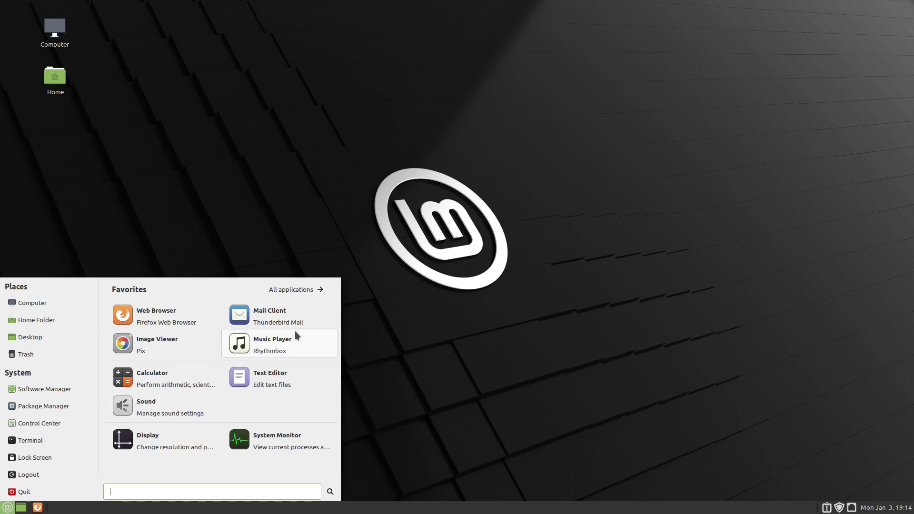
left_click(493, 357)
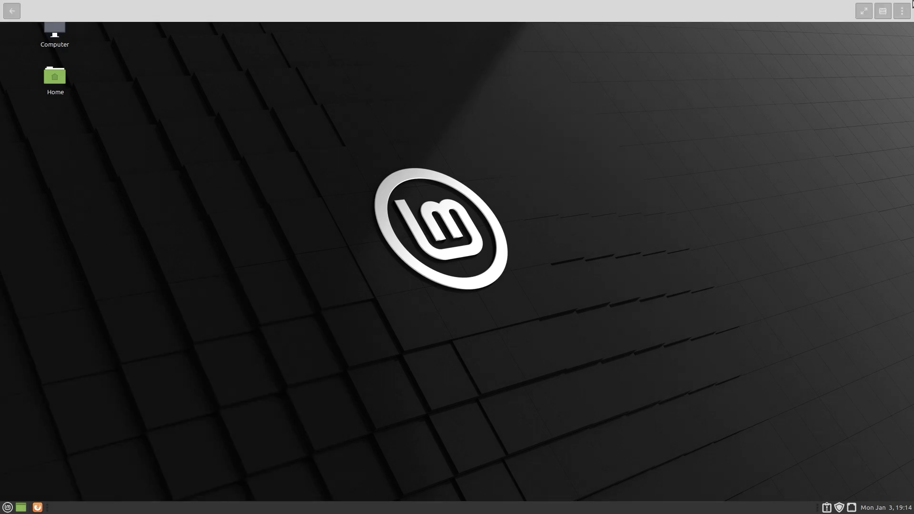
left_click(901, 11)
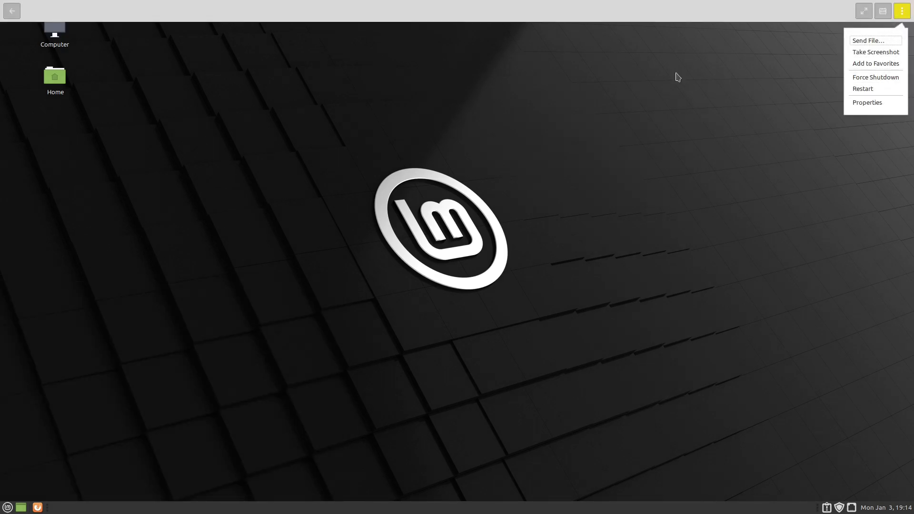
key("Escape")
left_click(7, 507)
left_click(27, 492)
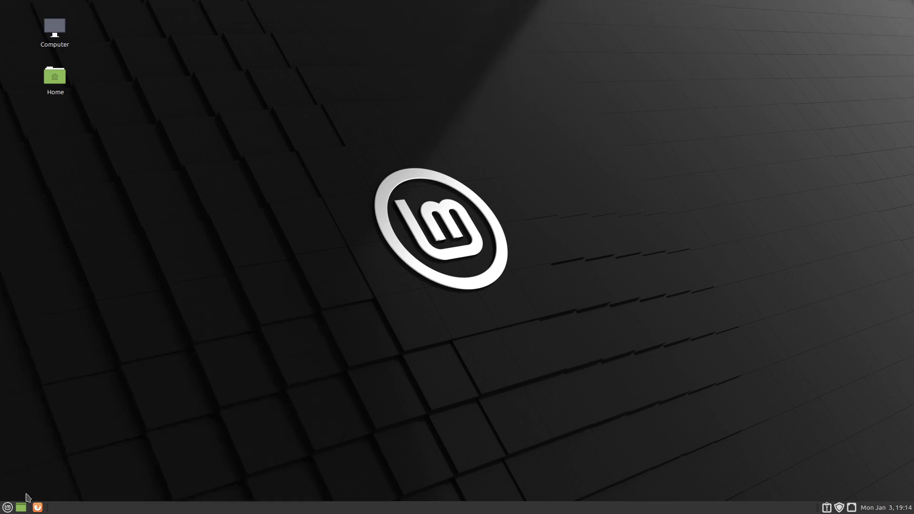
left_click(525, 280)
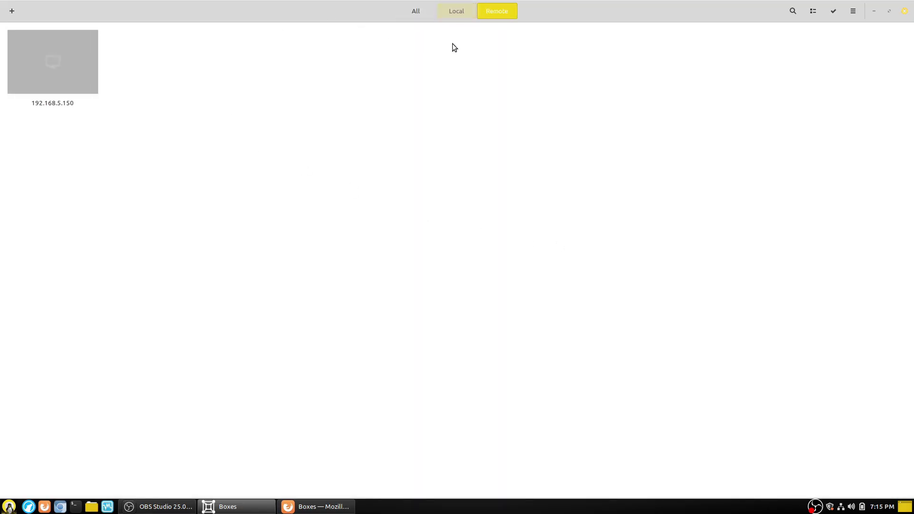
Step: Begin a remote computer connection, entering the ssh:// address for 192.168.5.150
left_click(12, 11)
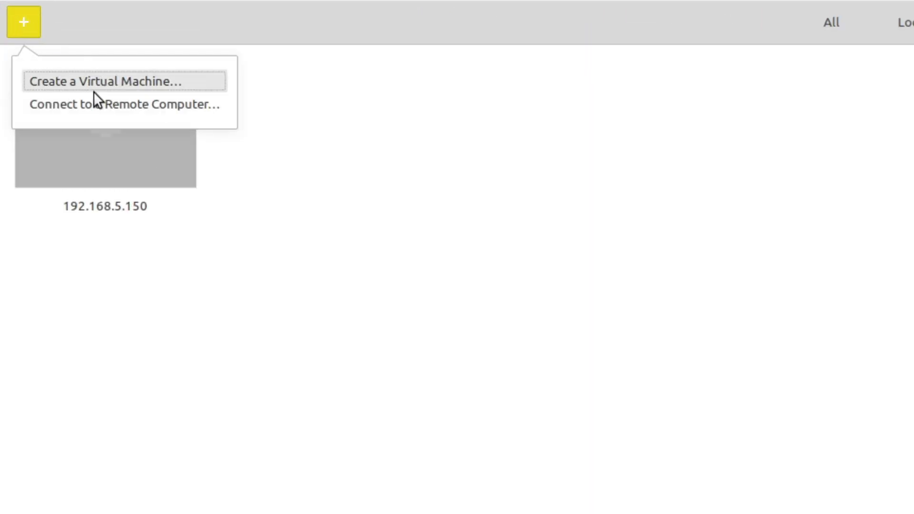
left_click(90, 106)
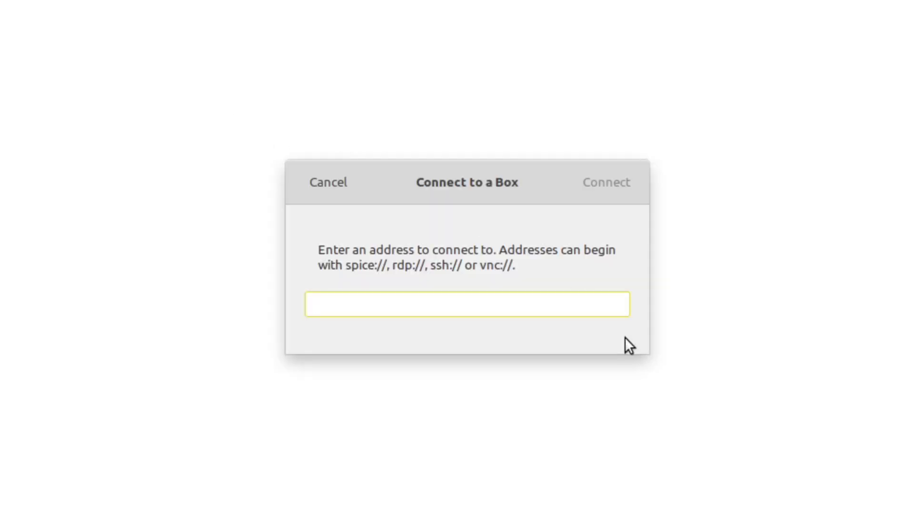
type("ssh://")
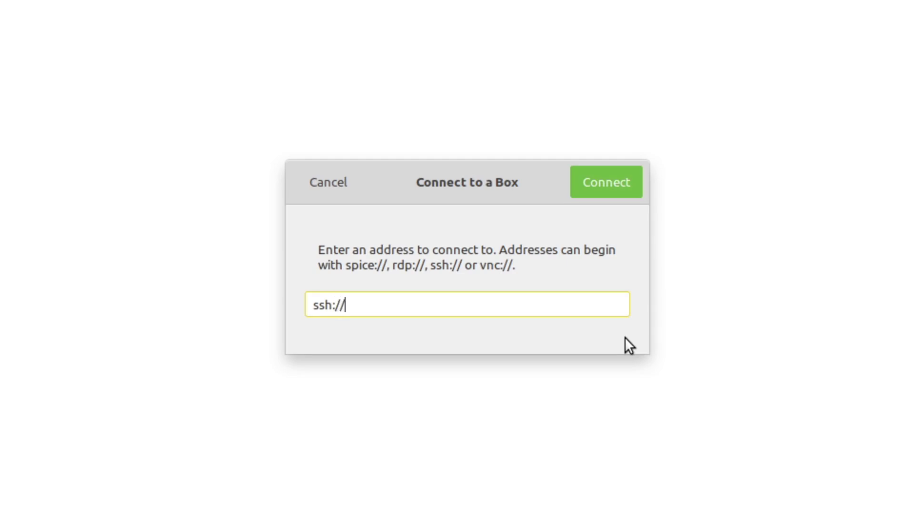
type("pi@192.1")
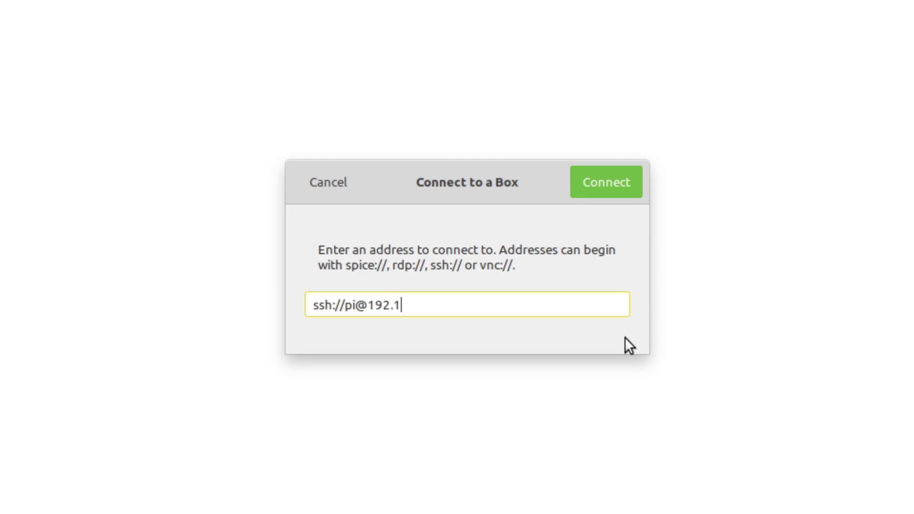
type("68.5.150")
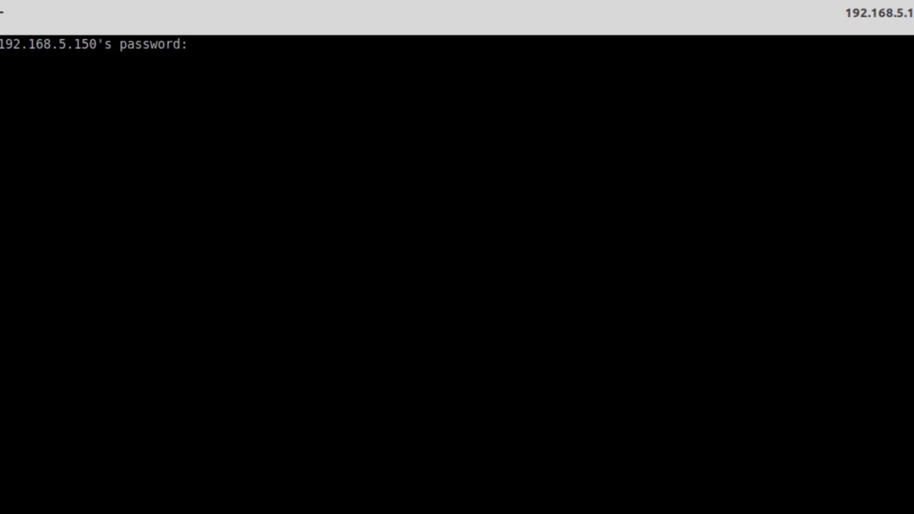
Step: Log in to the 192.168.5.150 server with the password, then end the session with exit
key("Return")
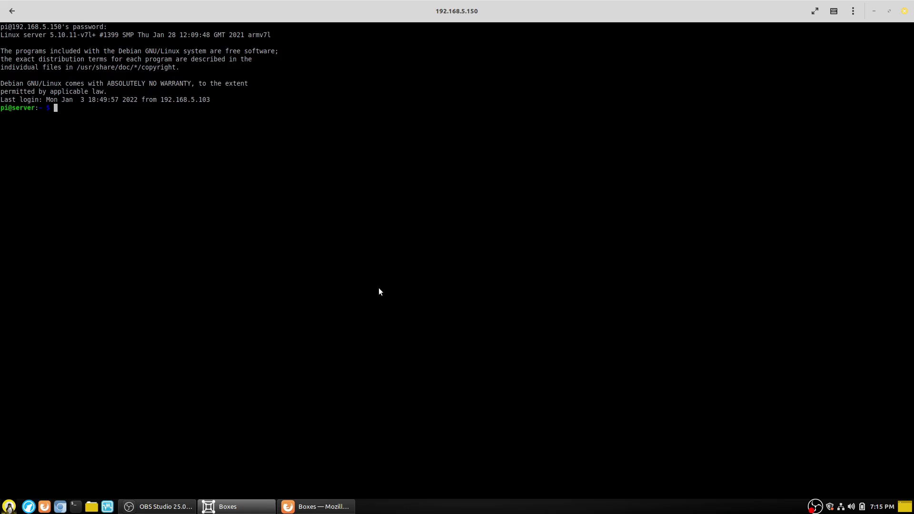
type("exit")
key("Return")
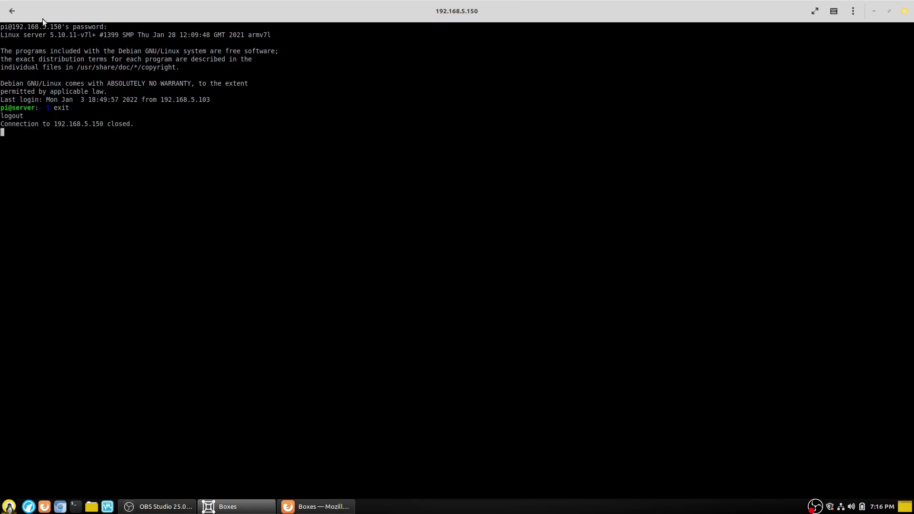
Step: Back in the collection, try search and list view, then delete the second 192.168.5.150 box
left_click(12, 10)
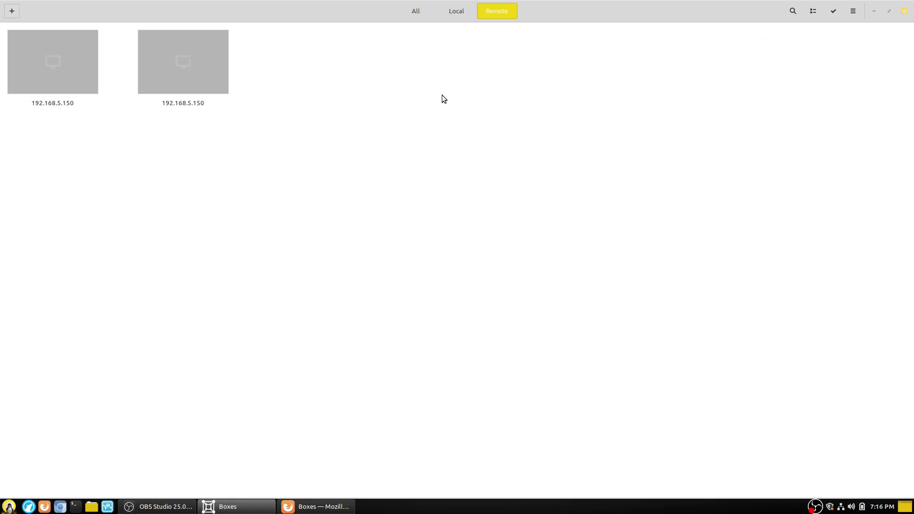
left_click(792, 11)
left_click(793, 12)
left_click(811, 12)
left_click(811, 13)
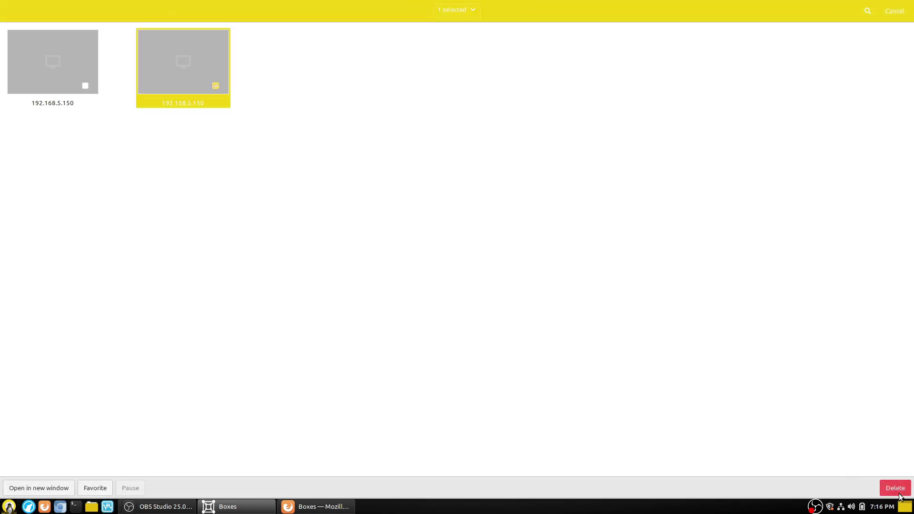
left_click(895, 488)
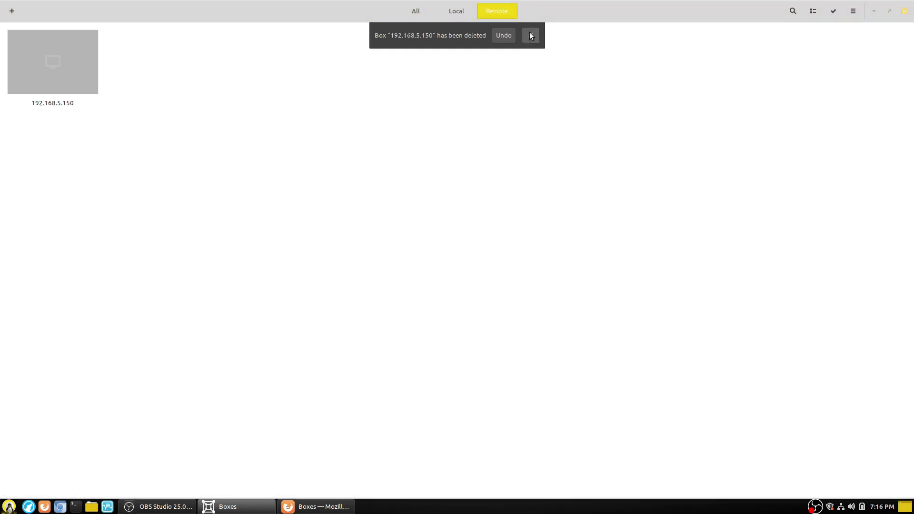
left_click(530, 35)
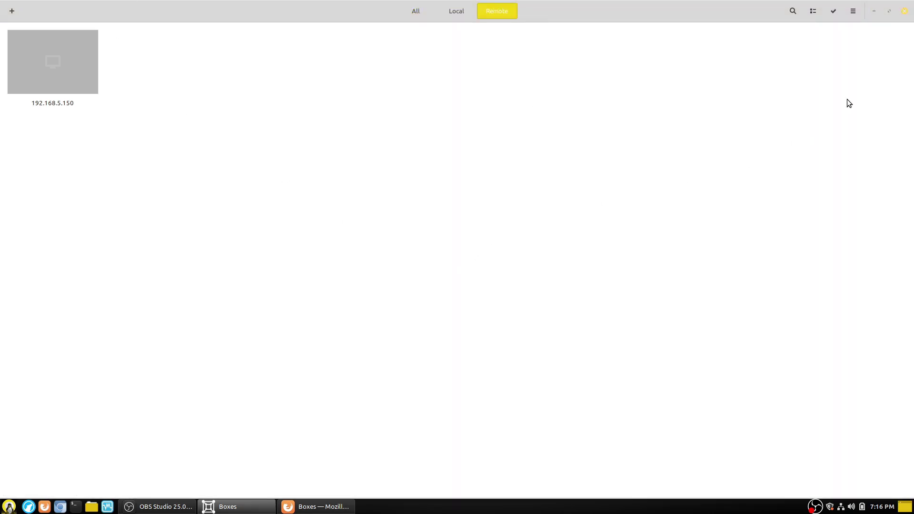